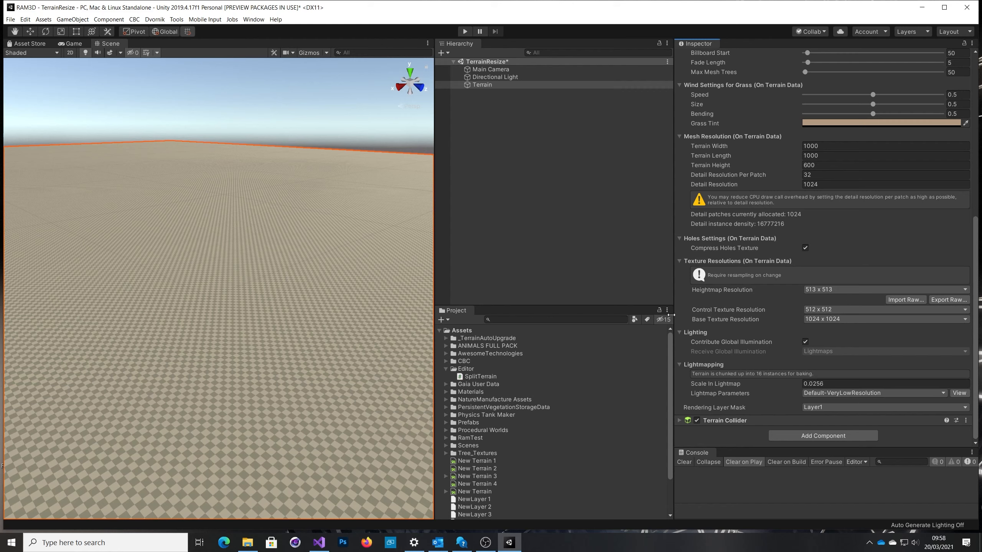
Switch the terrain's painting mode to Paint Texture.
{"action": "right_click_drag", "start_coordinate": [339, 317], "coordinate": [321, 301]}
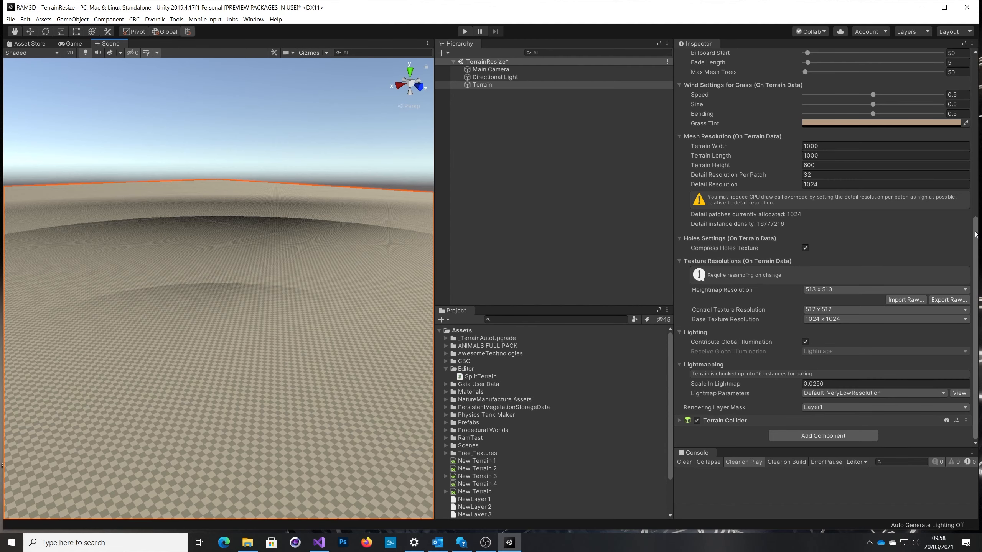
{"action": "scroll", "coordinate": [741, 135], "scroll_direction": "up", "scroll_amount": 10}
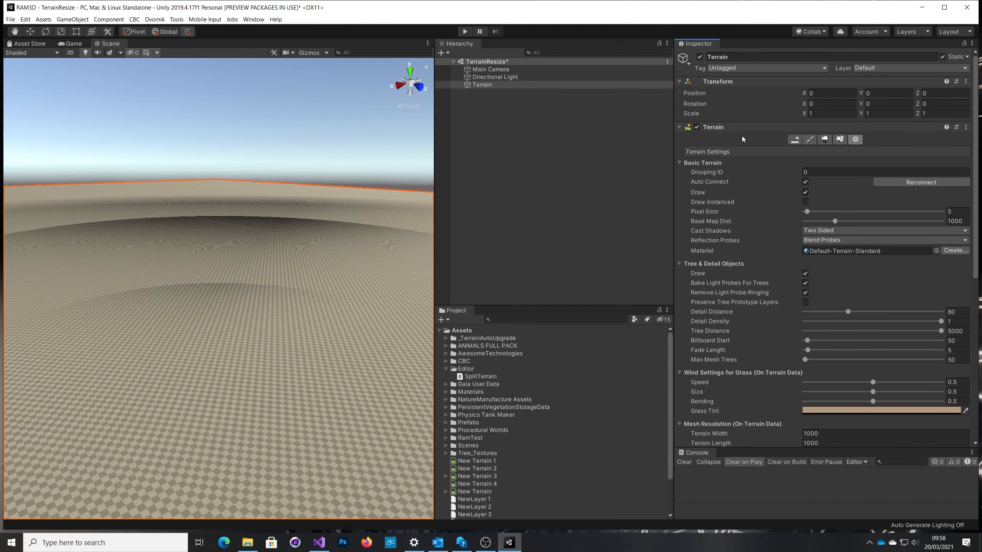
{"action": "left_click", "coordinate": [811, 140]}
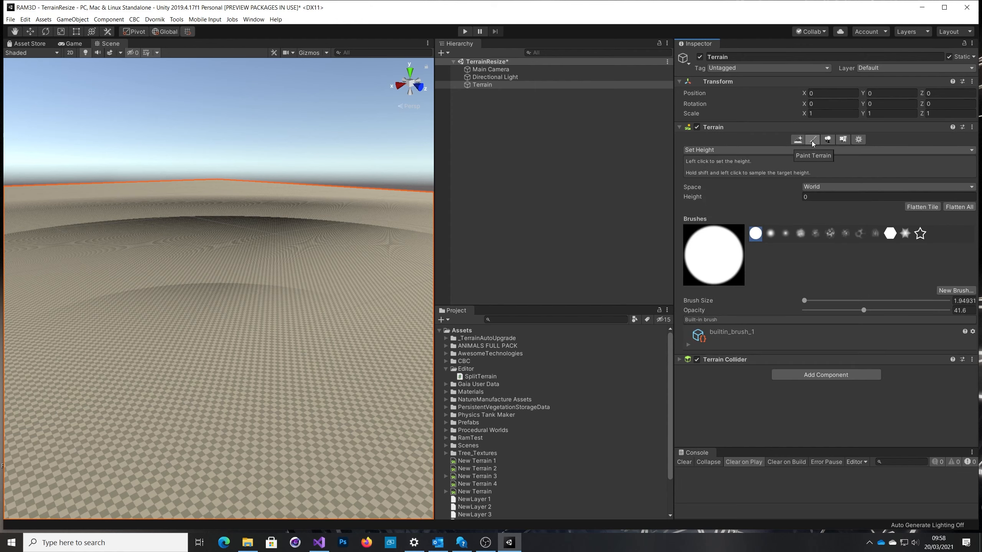
{"action": "left_click", "coordinate": [748, 151]}
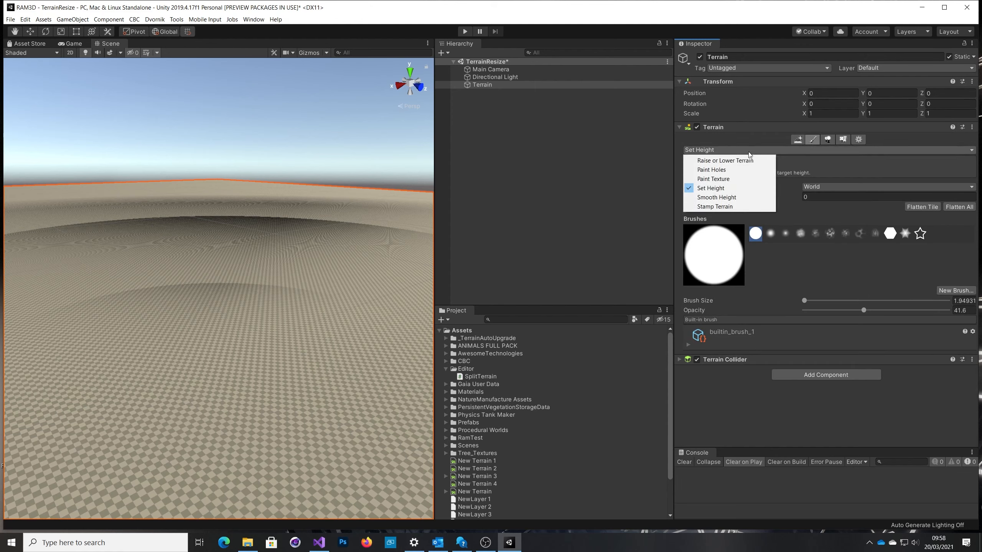
{"action": "left_click", "coordinate": [721, 181]}
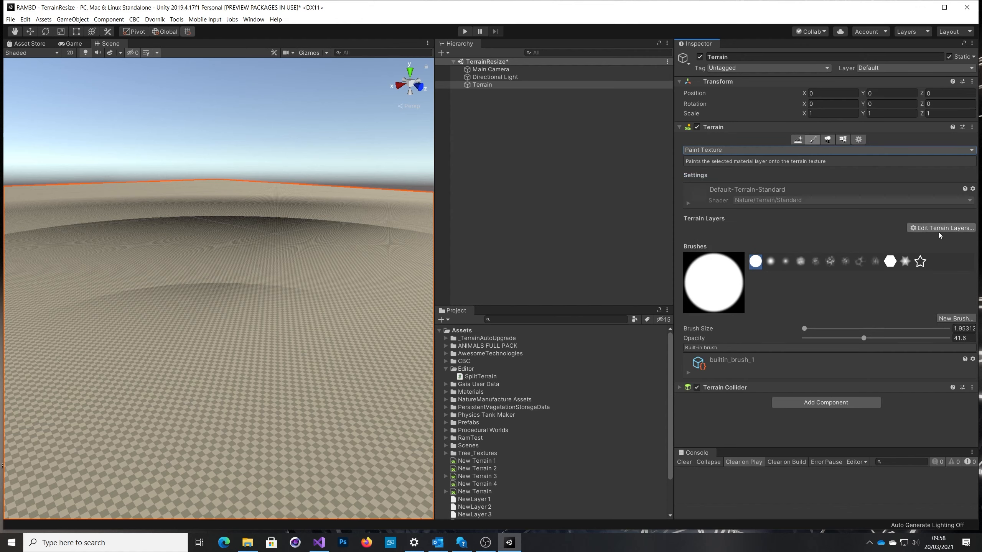
Create a new terrain layer from the T_Ground_Dirt_01_A texture, found by searching the textures for "dirt".
{"action": "left_click", "coordinate": [933, 228]}
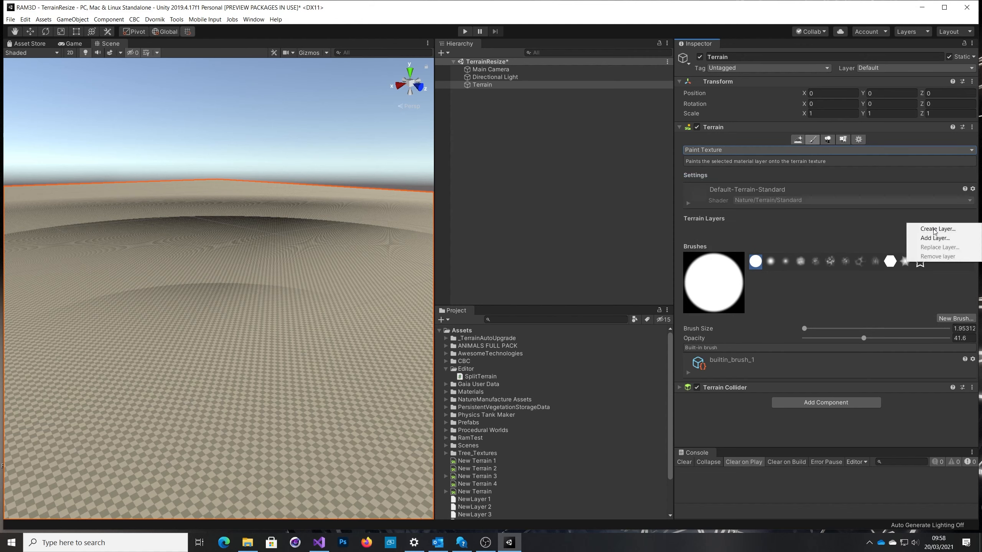
{"action": "left_click", "coordinate": [910, 230]}
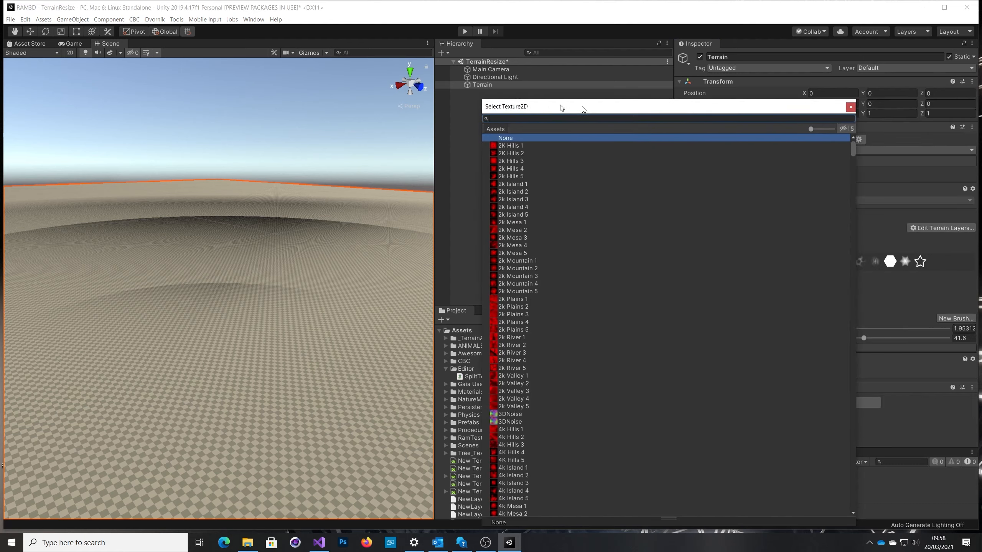
{"action": "left_click_drag", "start_coordinate": [582, 107], "coordinate": [449, 55]}
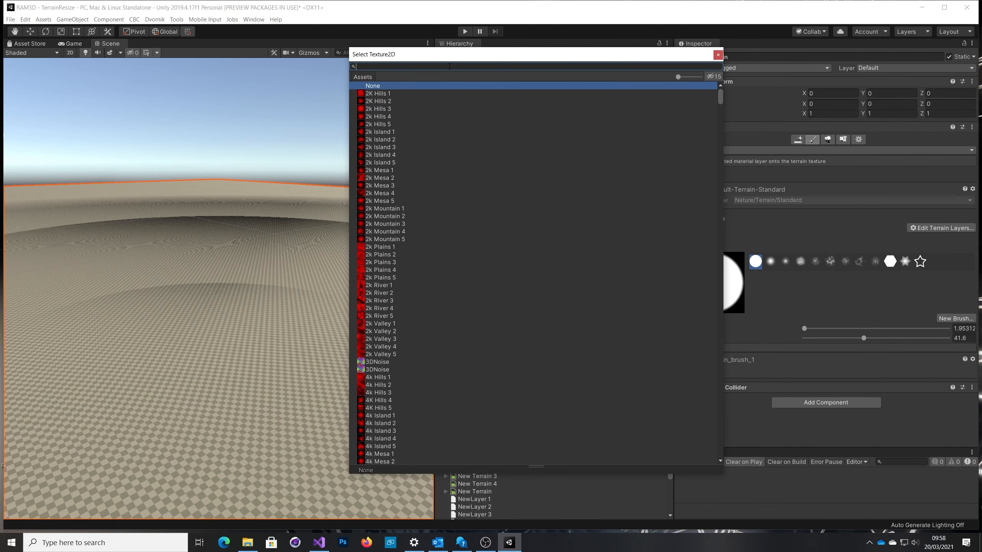
{"action": "type", "text": "ground"}
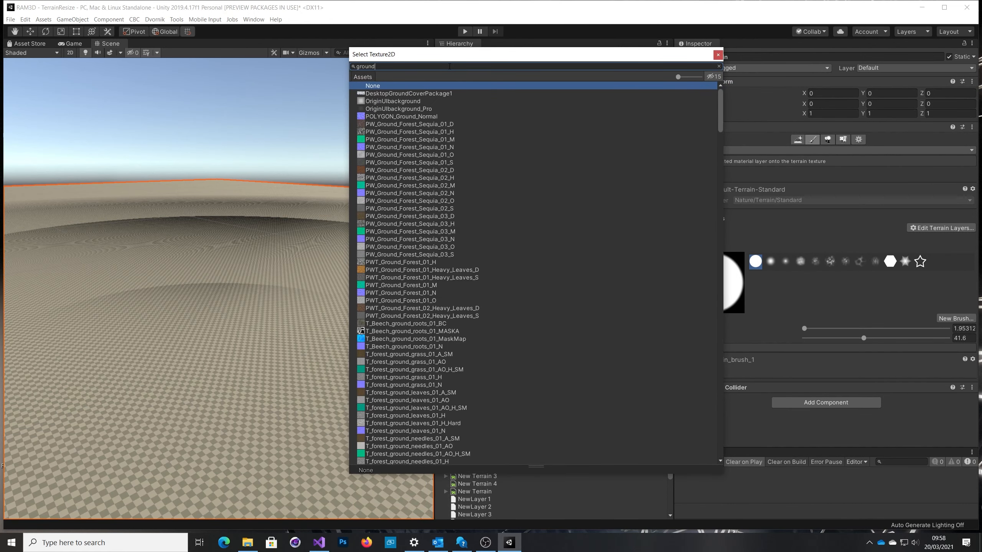
{"action": "key", "text": "ctrl+a"}
{"action": "type", "text": "dirt"}
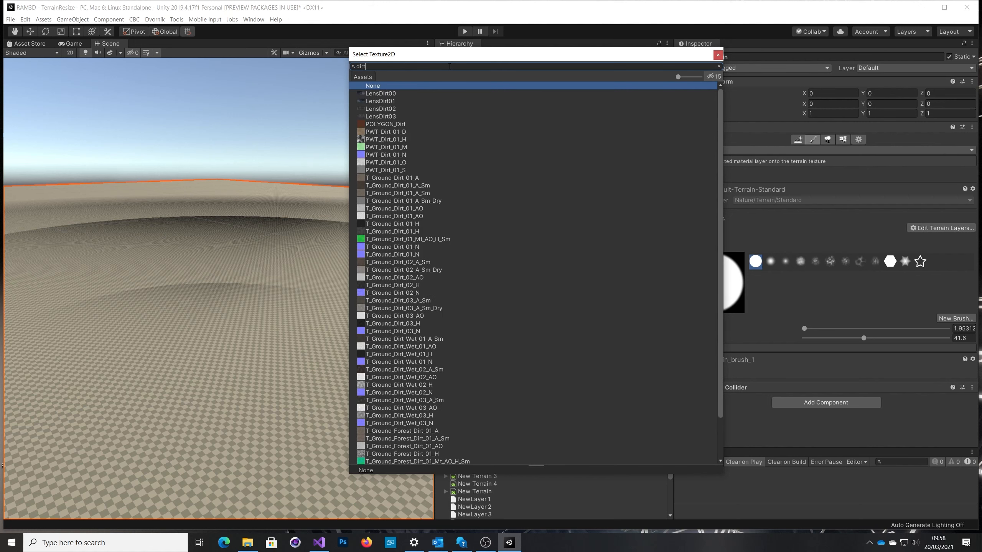
{"action": "left_click", "coordinate": [386, 178]}
{"action": "double_click", "coordinate": [386, 178]}
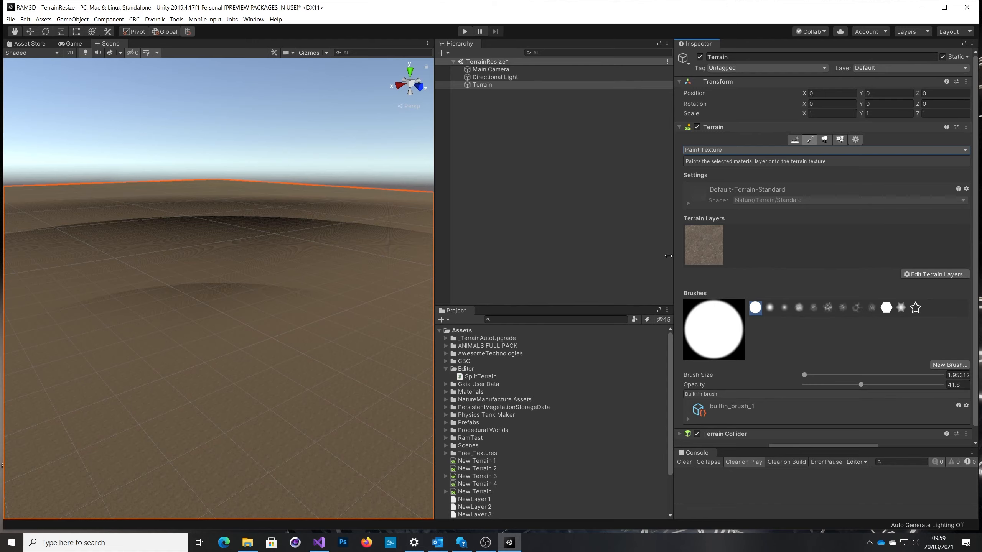
Use Set Height to flatten the terrain tile at a world height of 20.
{"action": "right_click_drag", "start_coordinate": [316, 336], "coordinate": [367, 371]}
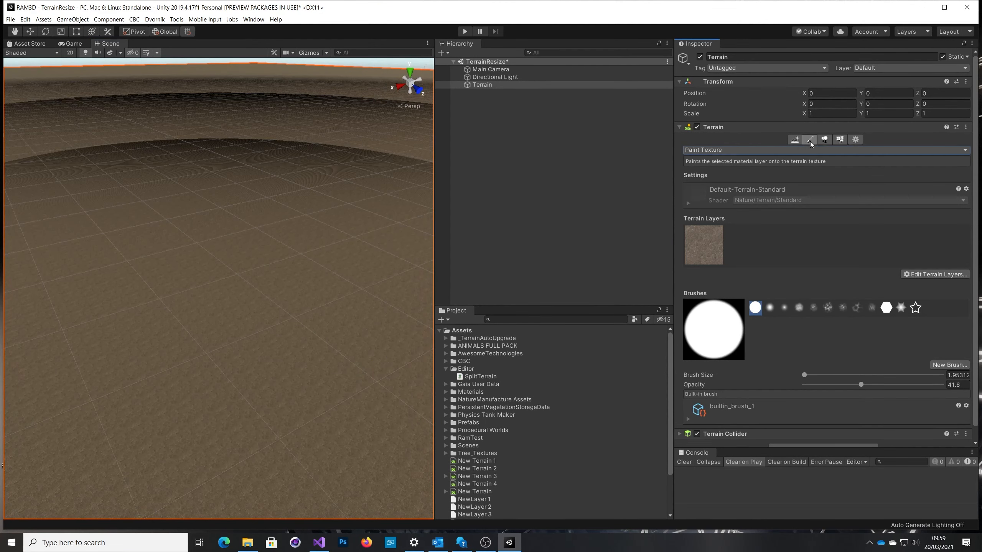
{"action": "left_click", "coordinate": [790, 152]}
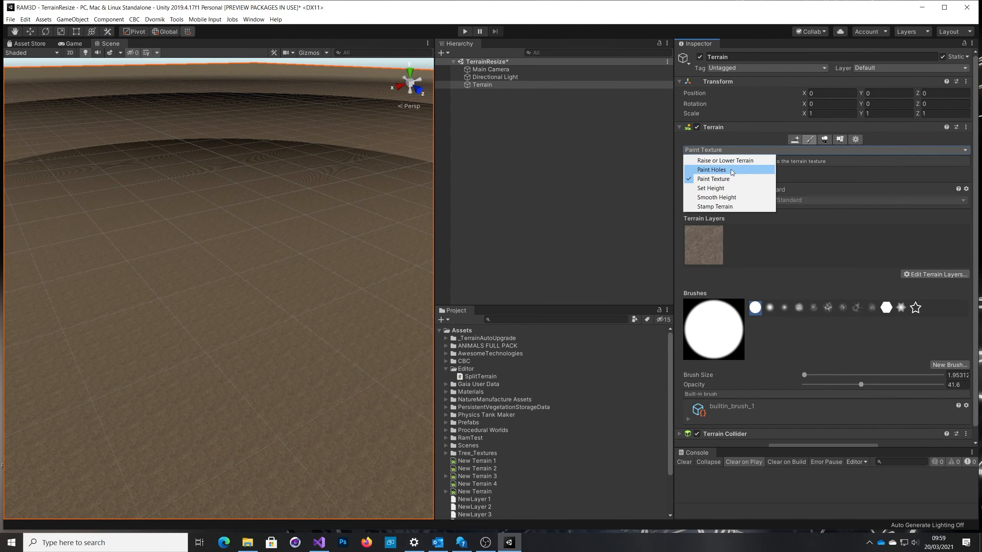
{"action": "left_click", "coordinate": [718, 190]}
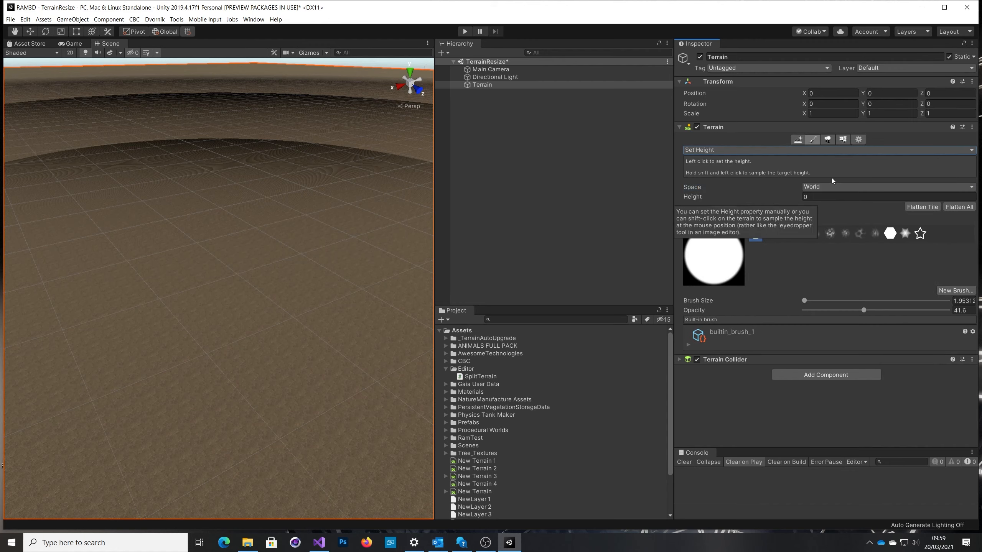
{"action": "left_click", "coordinate": [811, 196]}
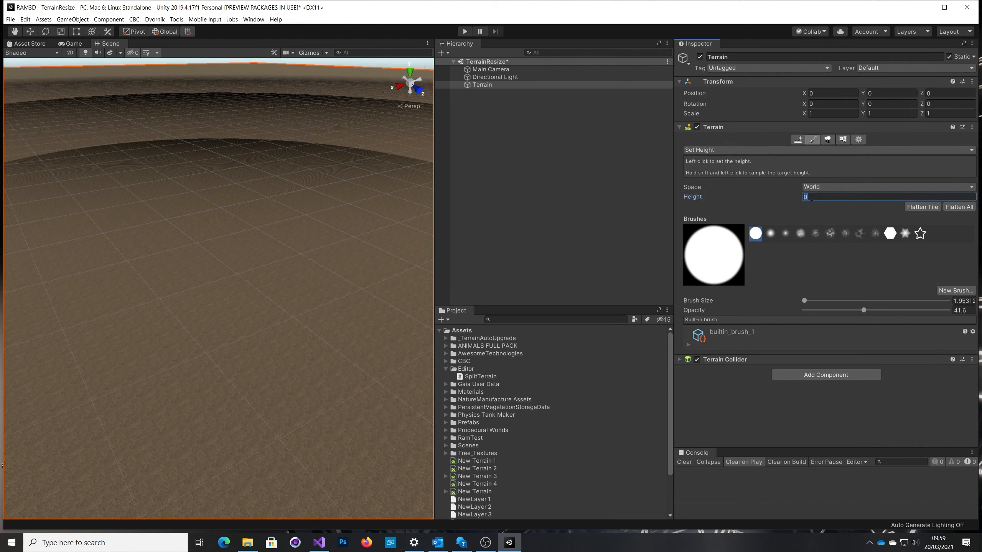
{"action": "type", "text": "2"}
{"action": "left_click", "coordinate": [921, 207]}
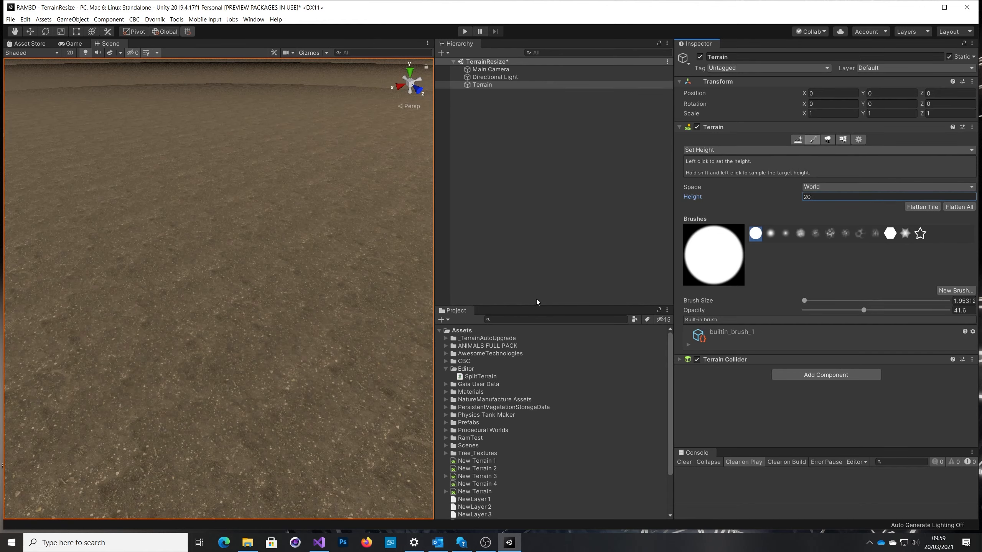
Add a 3D cube to the scene above the flattened terrain as a size reference.
{"action": "scroll", "coordinate": [284, 344], "scroll_direction": "down", "scroll_amount": 5}
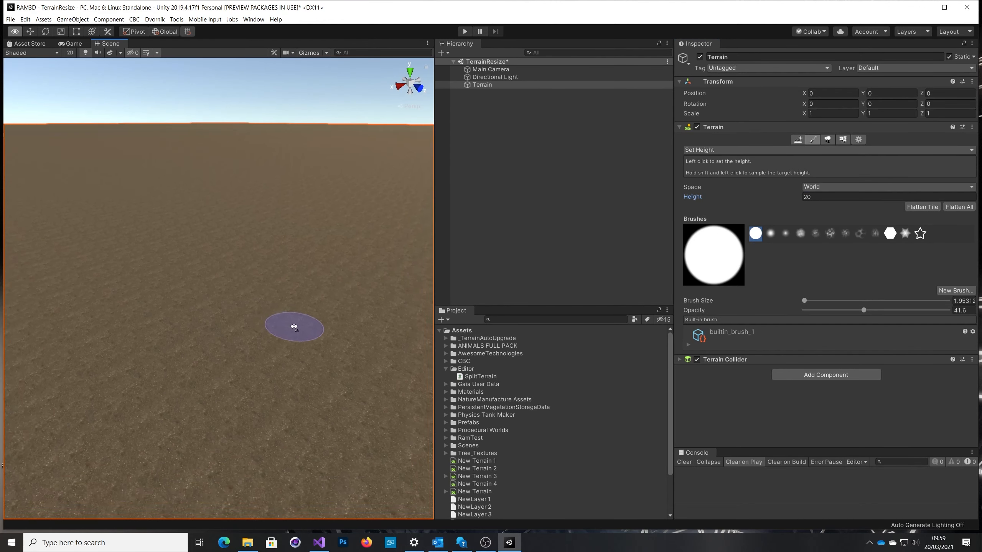
{"action": "mouse_move", "coordinate": [308, 355]}
{"action": "right_mouse_down"}
{"action": "mouse_move", "coordinate": [167, 329]}
{"action": "mouse_move", "coordinate": [333, 371]}
{"action": "mouse_move", "coordinate": [355, 347]}
{"action": "right_mouse_up"}
{"action": "key", "text": "s"}
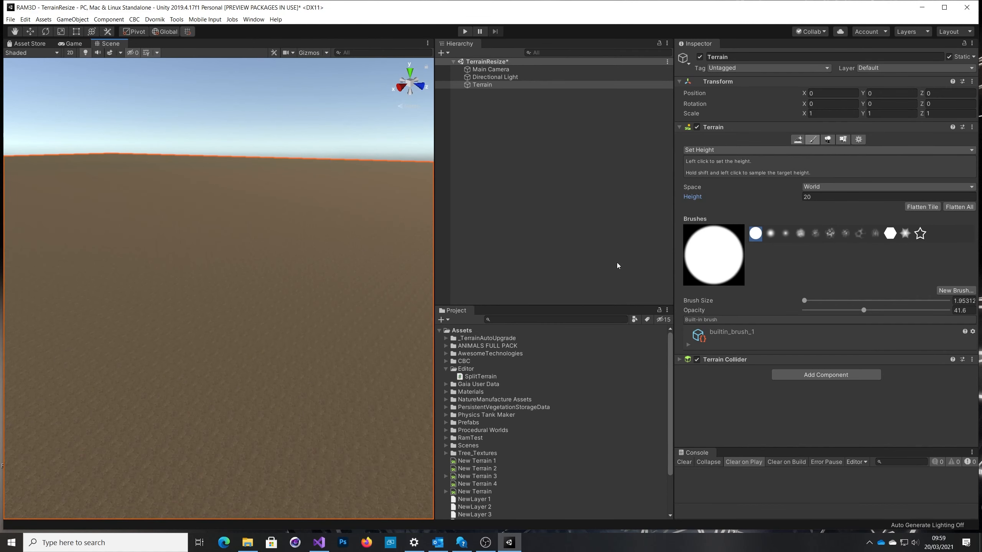
{"action": "right_click_drag", "start_coordinate": [328, 355], "coordinate": [306, 364]}
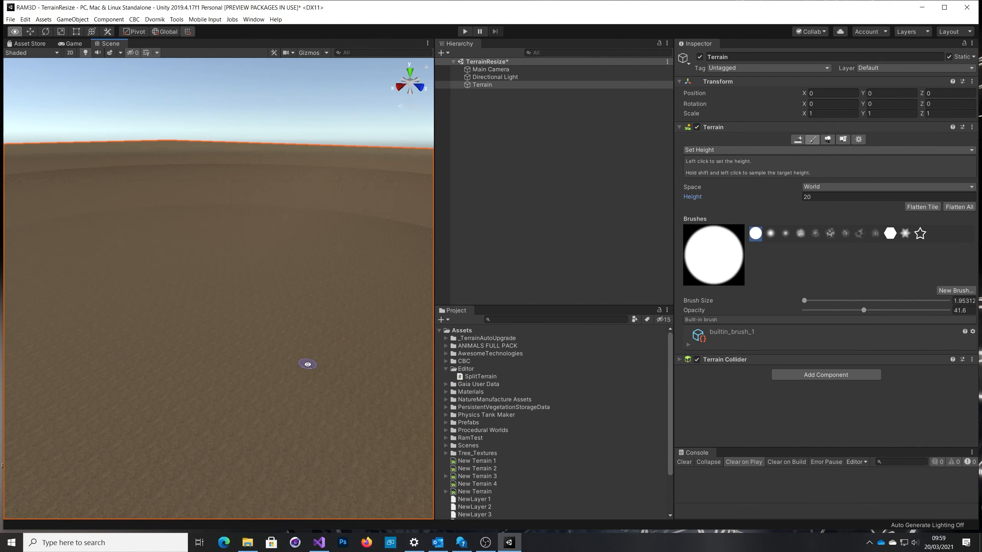
{"action": "left_click", "coordinate": [448, 54]}
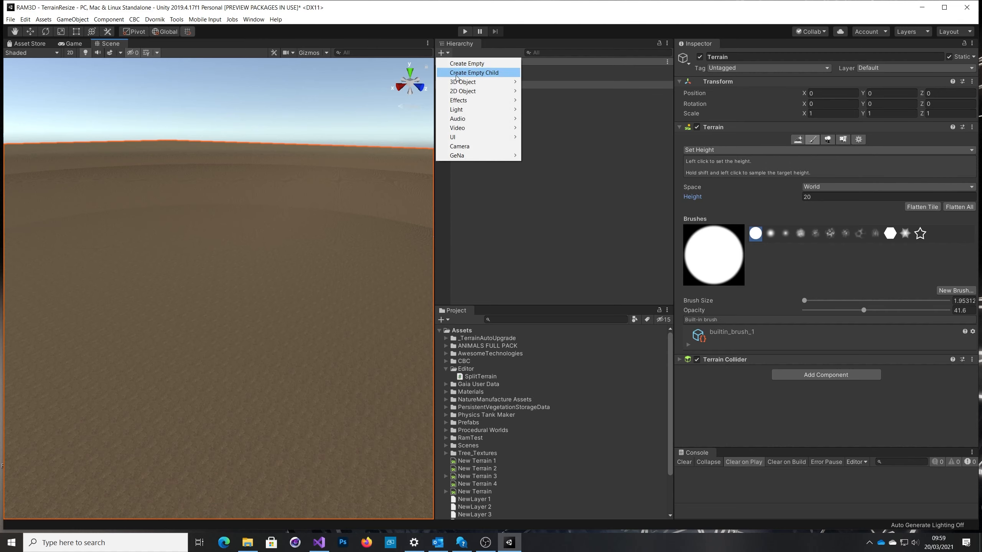
{"action": "left_click", "coordinate": [536, 81]}
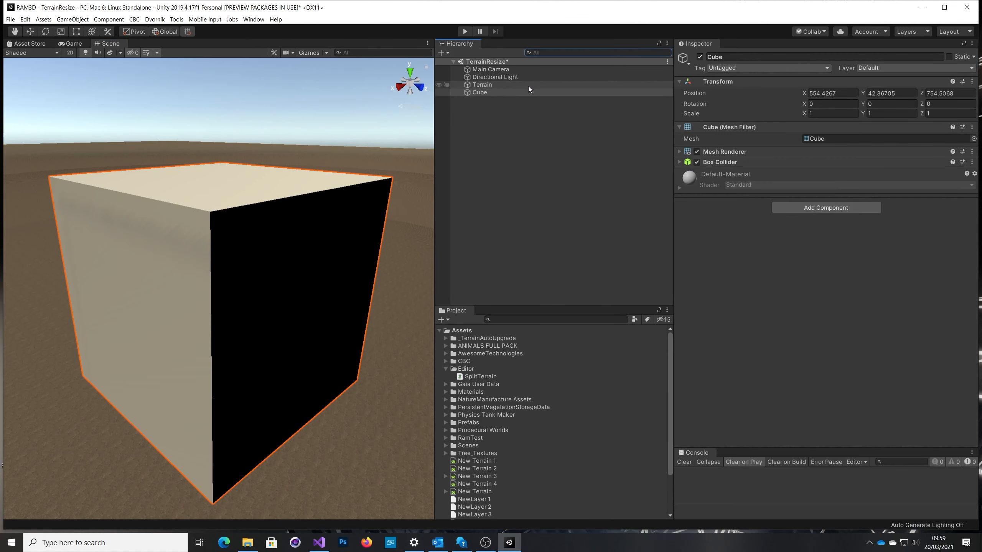
{"action": "scroll", "coordinate": [348, 314], "scroll_direction": "down", "scroll_amount": 10}
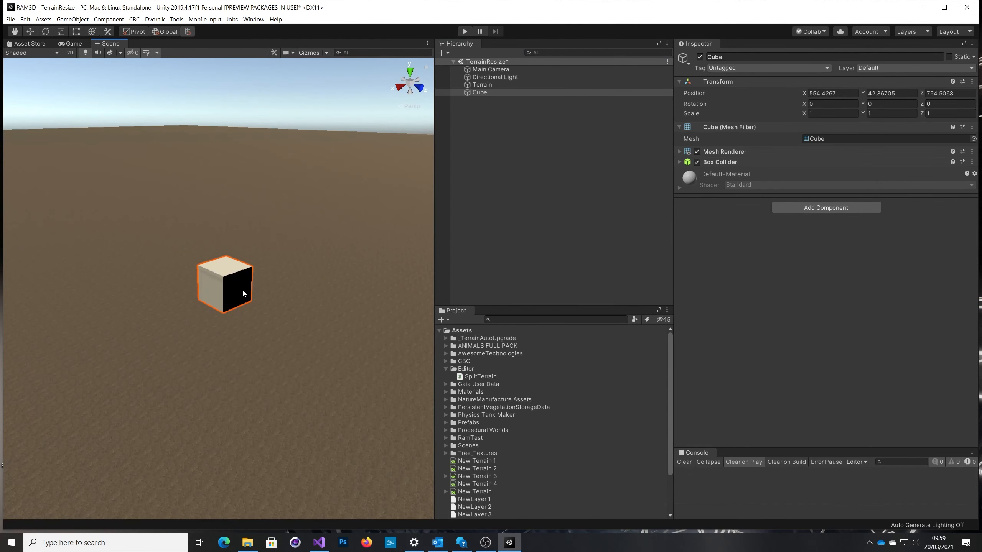
Lower the cube onto the terrain surface with the Move tool, to a Y position of 20.
{"action": "left_click", "coordinate": [474, 93]}
{"action": "left_click", "coordinate": [30, 31]}
{"action": "left_click_drag", "start_coordinate": [222, 246], "coordinate": [231, 486]}
{"action": "right_click_drag", "start_coordinate": [232, 487], "coordinate": [255, 256]}
{"action": "left_click_drag", "start_coordinate": [253, 252], "coordinate": [246, 400]}
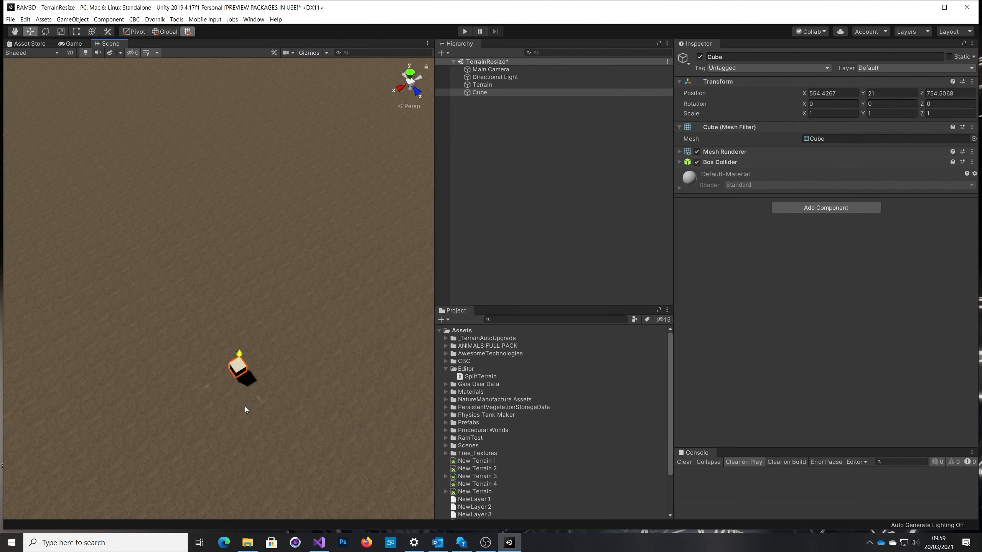
{"action": "right_click_drag", "start_coordinate": [244, 407], "coordinate": [301, 411]}
{"action": "left_click_drag", "start_coordinate": [263, 331], "coordinate": [263, 343]}
{"action": "right_click_drag", "start_coordinate": [339, 407], "coordinate": [321, 390]}
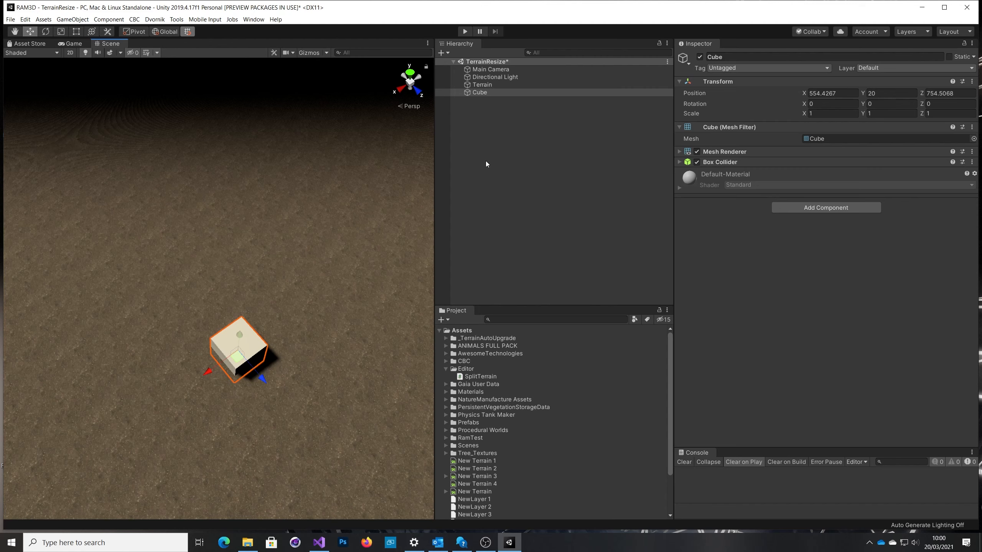
Compare the Terrain and Cube objects in the scene by selecting each in turn.
{"action": "left_click", "coordinate": [480, 85]}
{"action": "left_click", "coordinate": [480, 92]}
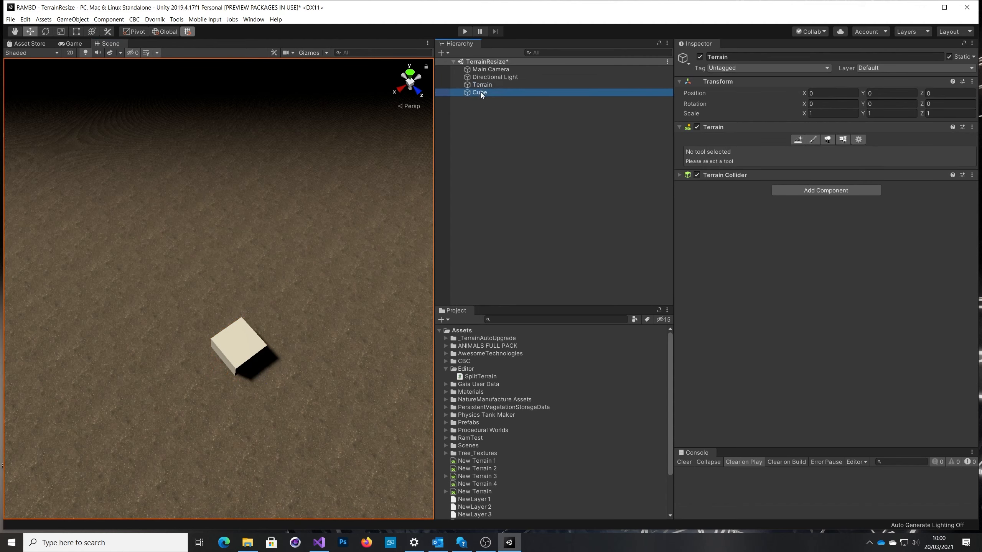
{"action": "left_click", "coordinate": [481, 85]}
{"action": "left_click", "coordinate": [480, 92]}
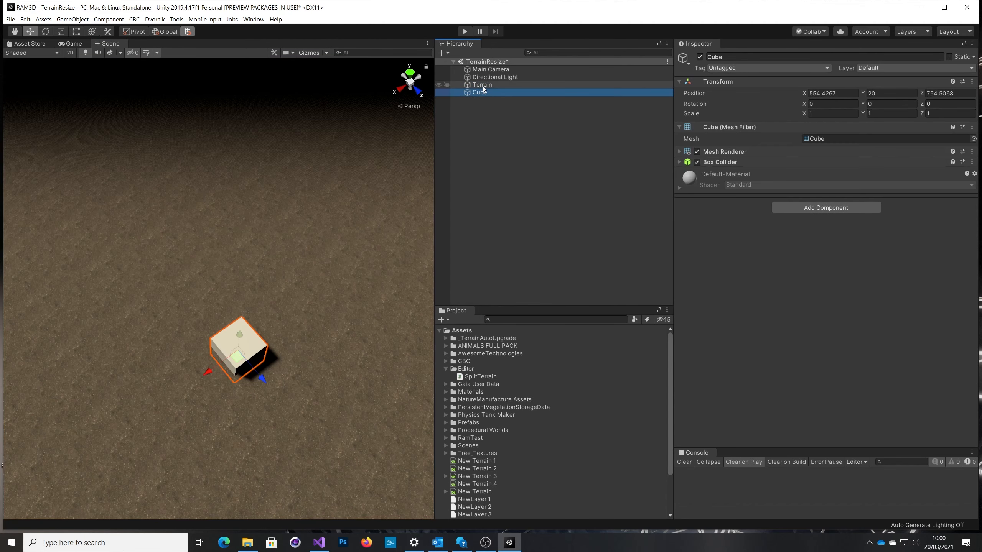
{"action": "left_click", "coordinate": [482, 86]}
{"action": "left_click", "coordinate": [481, 93]}
{"action": "left_click", "coordinate": [482, 87]}
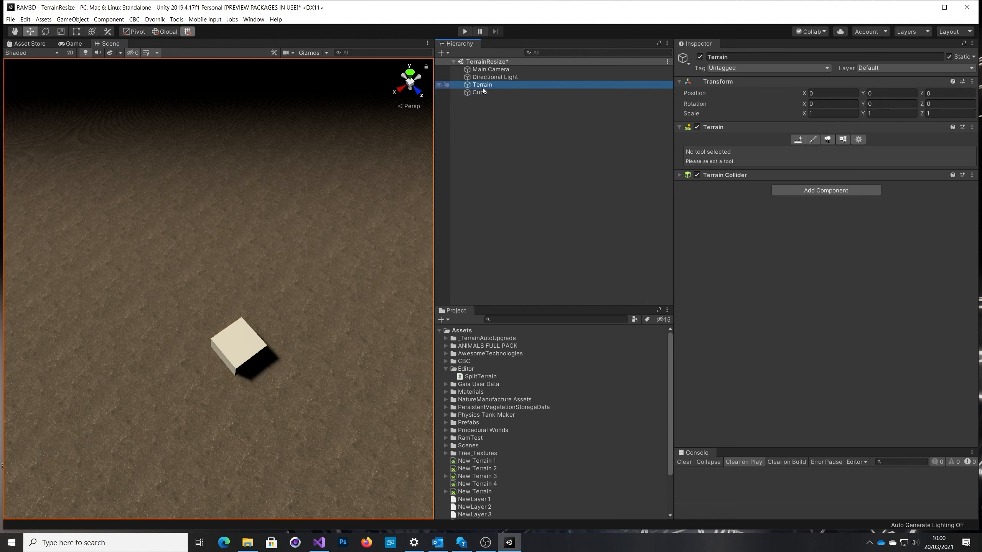
{"action": "left_click", "coordinate": [482, 92]}
{"action": "left_click", "coordinate": [483, 86]}
{"action": "left_click", "coordinate": [482, 92]}
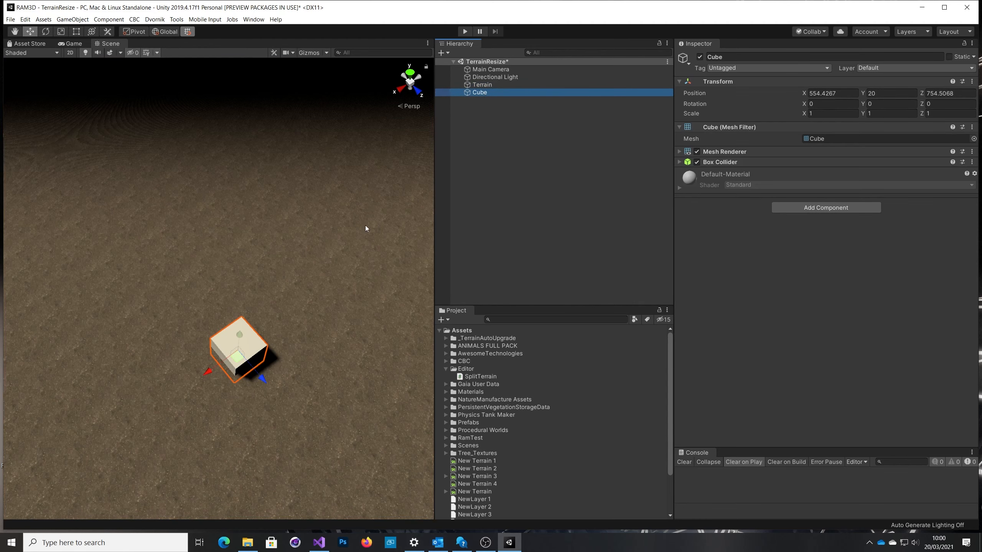
Select the terrain again and activate its Set Height painting tool.
{"action": "left_click", "coordinate": [481, 86]}
{"action": "right_click_drag", "start_coordinate": [320, 348], "coordinate": [369, 271]}
{"action": "key", "text": "s"}
{"action": "key", "text": "w"}
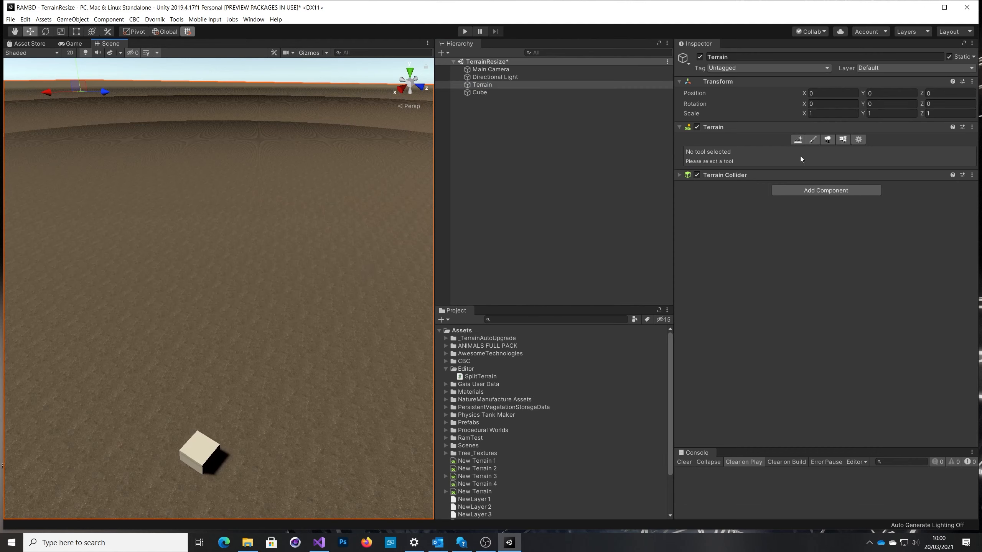
{"action": "left_click", "coordinate": [812, 140]}
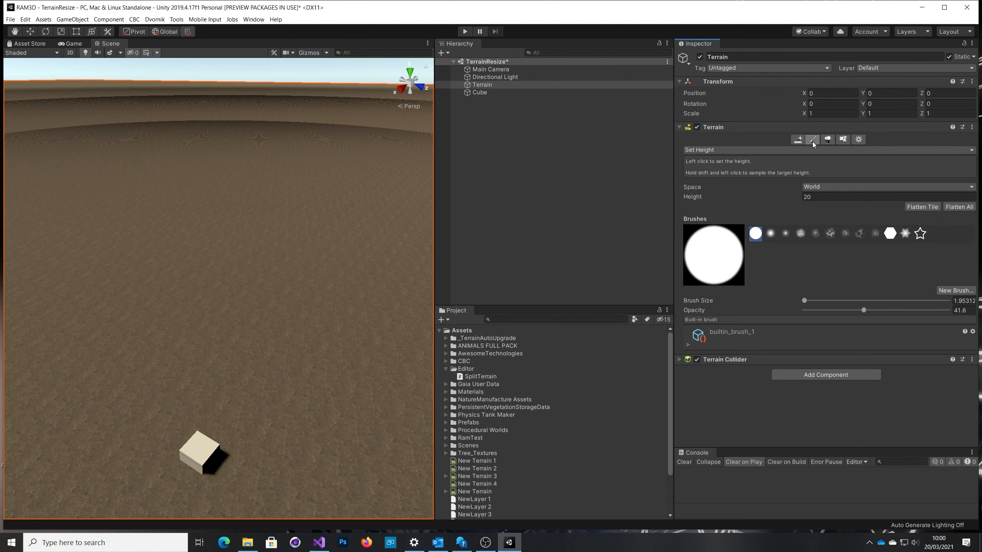
{"action": "right_click_drag", "start_coordinate": [382, 335], "coordinate": [354, 340]}
{"action": "key", "text": "s"}
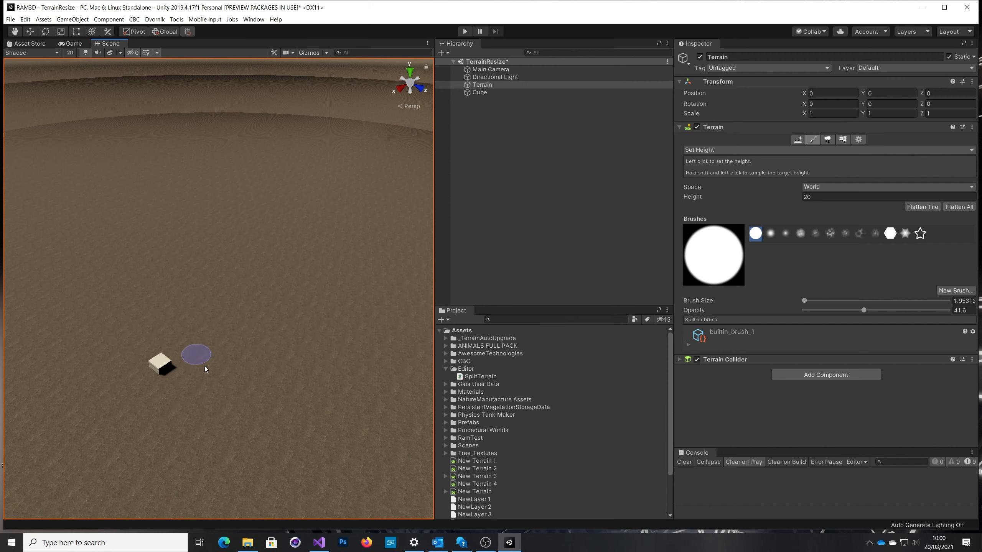
{"action": "left_click", "coordinate": [790, 151]}
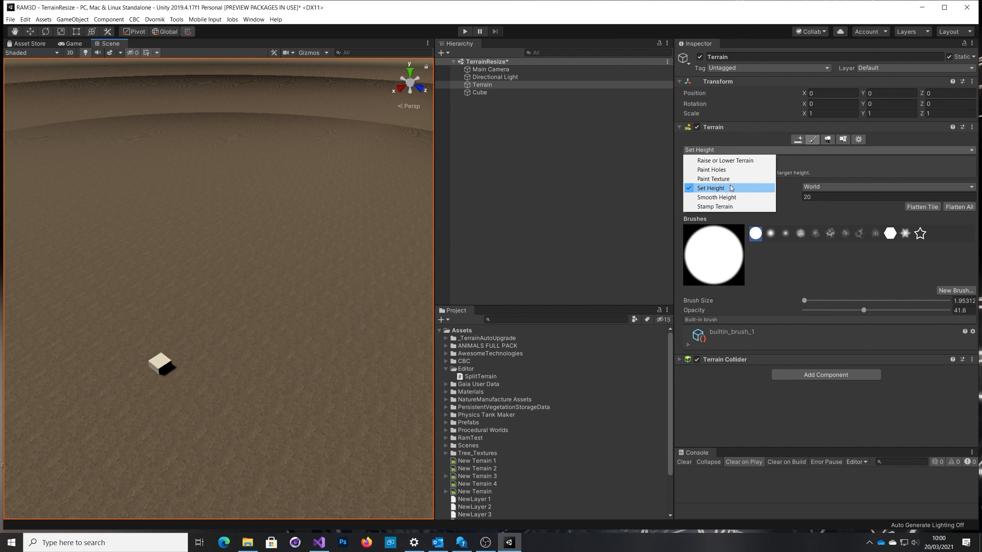
{"action": "left_click", "coordinate": [731, 188]}
Paint raised terrain walls near the cube using a Set Height value of 30 and a brush size of 2.
{"action": "left_click", "coordinate": [824, 197]}
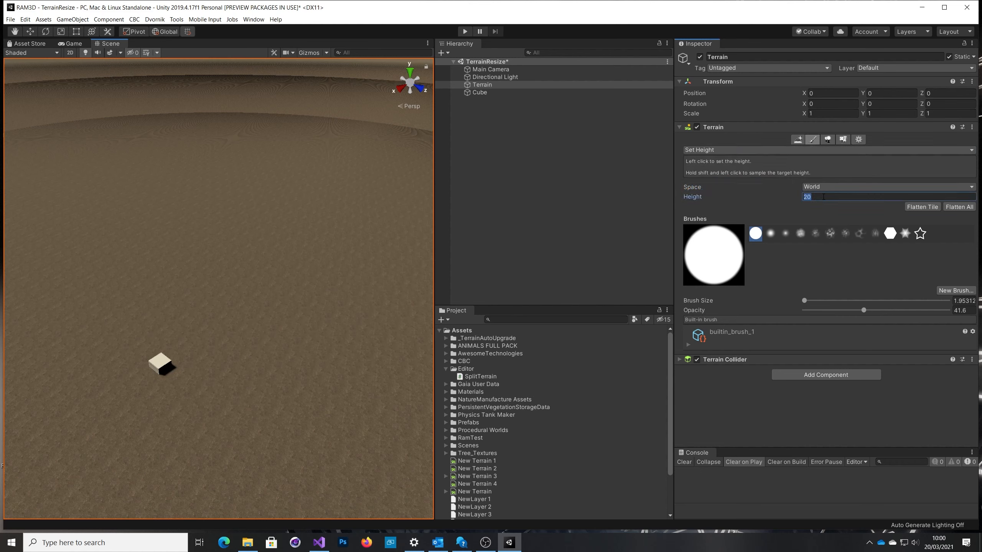
{"action": "type", "text": "30"}
{"action": "mouse_move", "coordinate": [804, 303]}
{"action": "left_mouse_down"}
{"action": "mouse_move", "coordinate": [816, 303]}
{"action": "mouse_move", "coordinate": [801, 307]}
{"action": "left_mouse_up"}
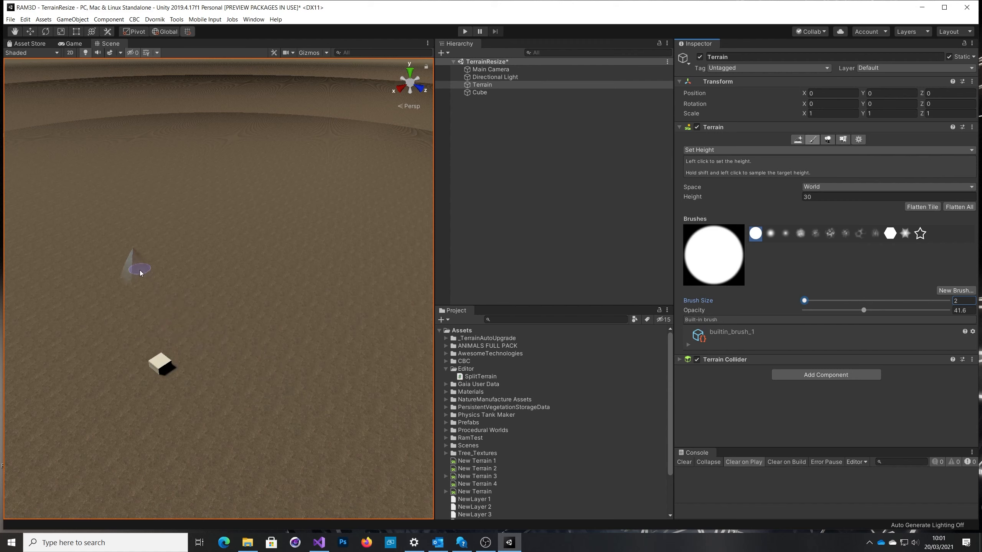
{"action": "mouse_move", "coordinate": [140, 272]}
{"action": "left_mouse_down"}
{"action": "mouse_move", "coordinate": [293, 377]}
{"action": "mouse_move", "coordinate": [418, 291]}
{"action": "mouse_move", "coordinate": [373, 362]}
{"action": "mouse_move", "coordinate": [399, 377]}
{"action": "mouse_move", "coordinate": [387, 403]}
{"action": "left_mouse_up"}
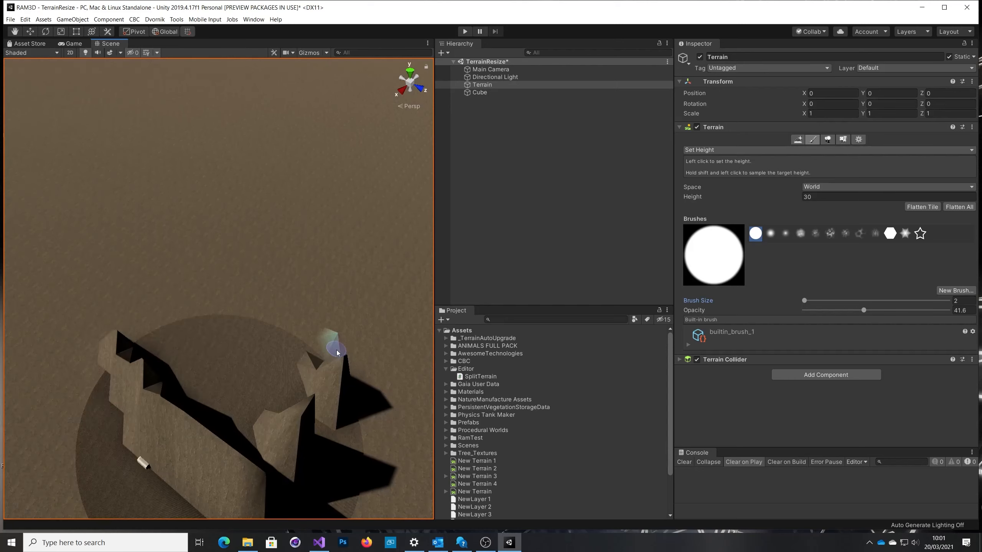
Extend the raised terrain walls into a rectangular enclosure beside the cube.
{"action": "mouse_move", "coordinate": [351, 337]}
{"action": "left_mouse_down"}
{"action": "mouse_move", "coordinate": [255, 284]}
{"action": "mouse_move", "coordinate": [205, 271]}
{"action": "mouse_move", "coordinate": [116, 318]}
{"action": "mouse_move", "coordinate": [75, 362]}
{"action": "mouse_move", "coordinate": [244, 485]}
{"action": "mouse_move", "coordinate": [296, 450]}
{"action": "mouse_move", "coordinate": [273, 459]}
{"action": "mouse_move", "coordinate": [336, 388]}
{"action": "mouse_move", "coordinate": [312, 407]}
{"action": "mouse_move", "coordinate": [362, 322]}
{"action": "mouse_move", "coordinate": [195, 250]}
{"action": "mouse_move", "coordinate": [84, 306]}
{"action": "mouse_move", "coordinate": [169, 232]}
{"action": "mouse_move", "coordinate": [261, 246]}
{"action": "mouse_move", "coordinate": [329, 304]}
{"action": "left_mouse_up"}
{"action": "mouse_move", "coordinate": [331, 306]}
{"action": "right_mouse_down"}
{"action": "mouse_move", "coordinate": [339, 315]}
{"action": "mouse_move", "coordinate": [278, 348]}
{"action": "right_mouse_up"}
Move the cube along the X axis away from the enclosure wall, to an X position of 559.
{"action": "left_click", "coordinate": [481, 93]}
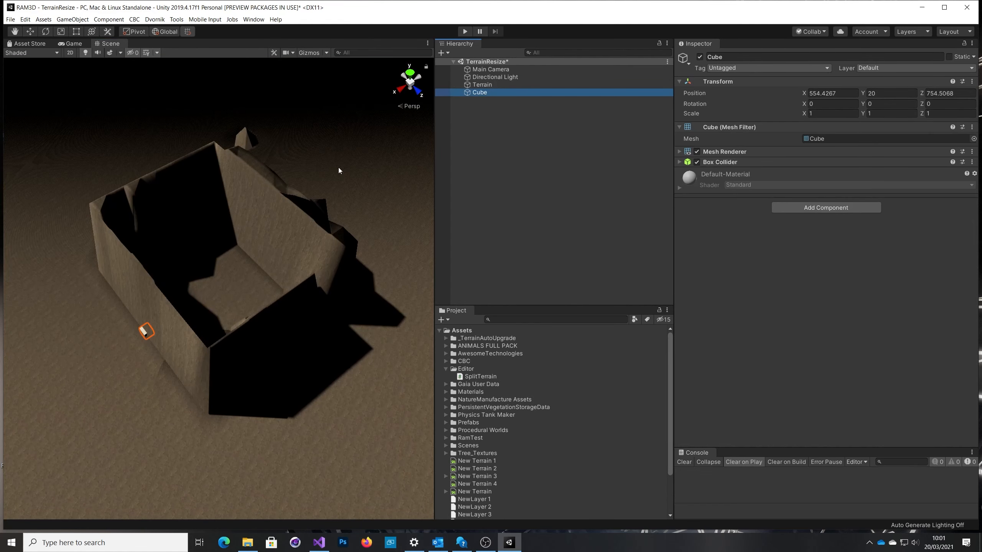
{"action": "left_click", "coordinate": [35, 33]}
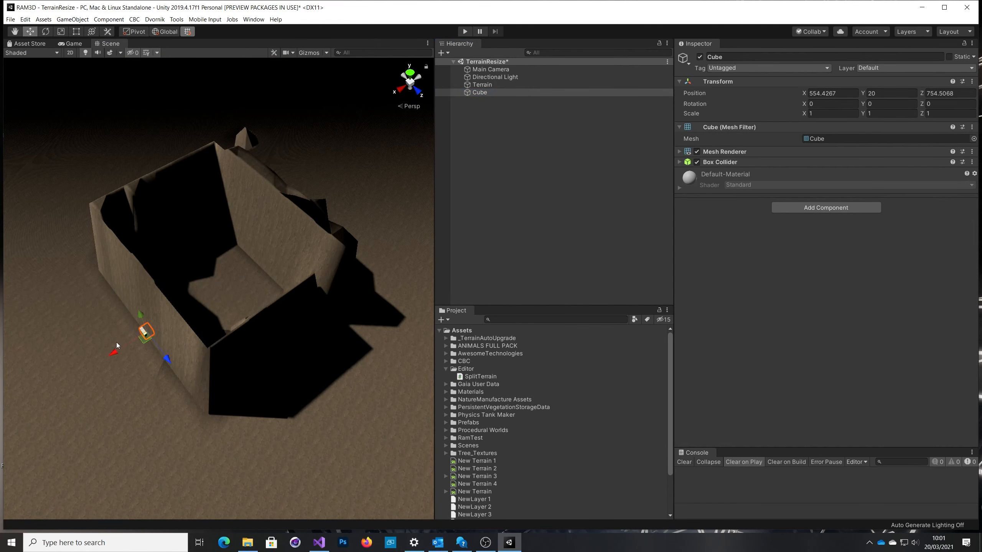
{"action": "left_click_drag", "start_coordinate": [117, 342], "coordinate": [362, 339]}
{"action": "mouse_move", "coordinate": [316, 405]}
{"action": "left_mouse_down", "text": "alt"}
{"action": "mouse_move", "coordinate": [241, 464]}
{"action": "mouse_move", "coordinate": [316, 447]}
{"action": "mouse_move", "coordinate": [323, 418]}
{"action": "left_mouse_up", "text": "alt"}
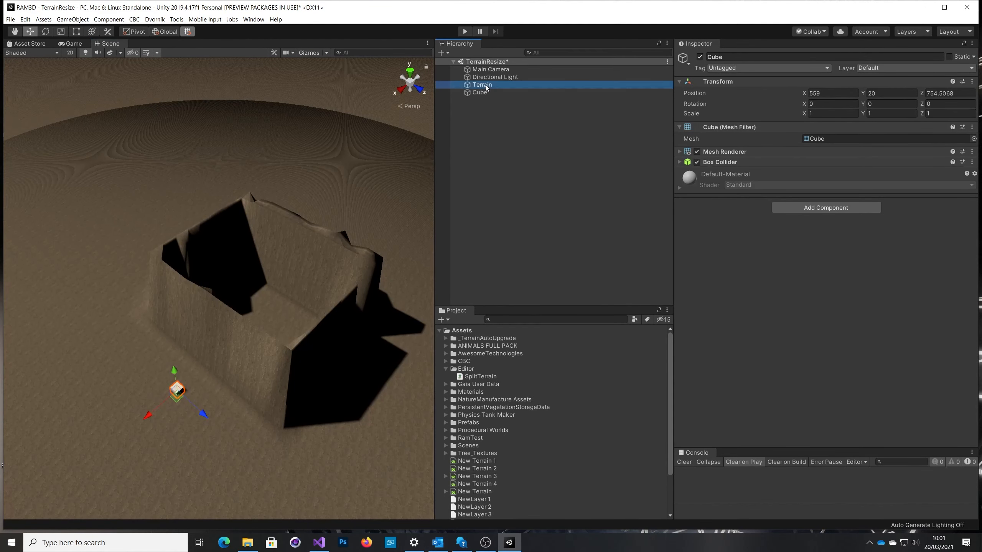
Set the terrain's Heightmap Resolution to 4097 x 4097.
{"action": "left_click", "coordinate": [485, 85]}
{"action": "left_click", "coordinate": [859, 140]}
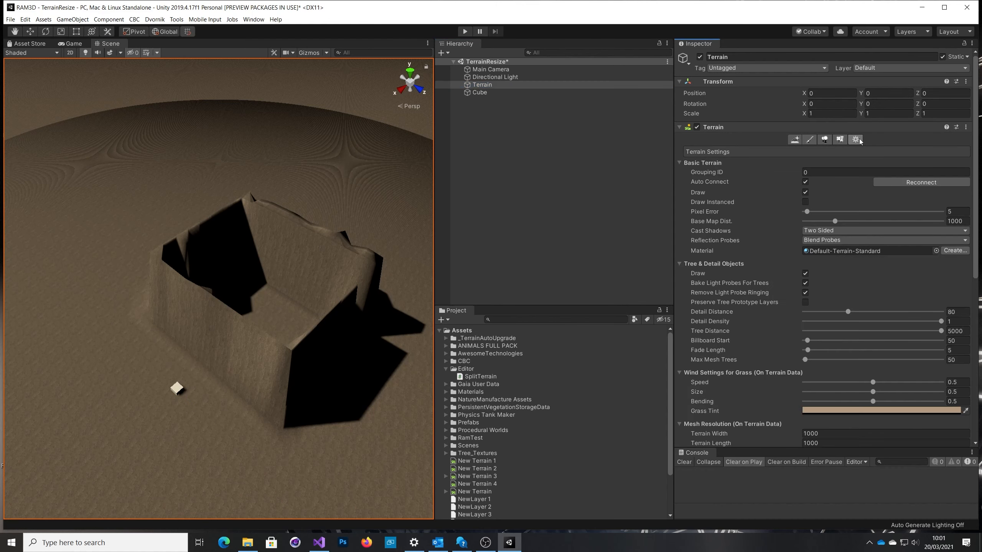
{"action": "scroll", "coordinate": [979, 167], "scroll_direction": "down", "scroll_amount": 10}
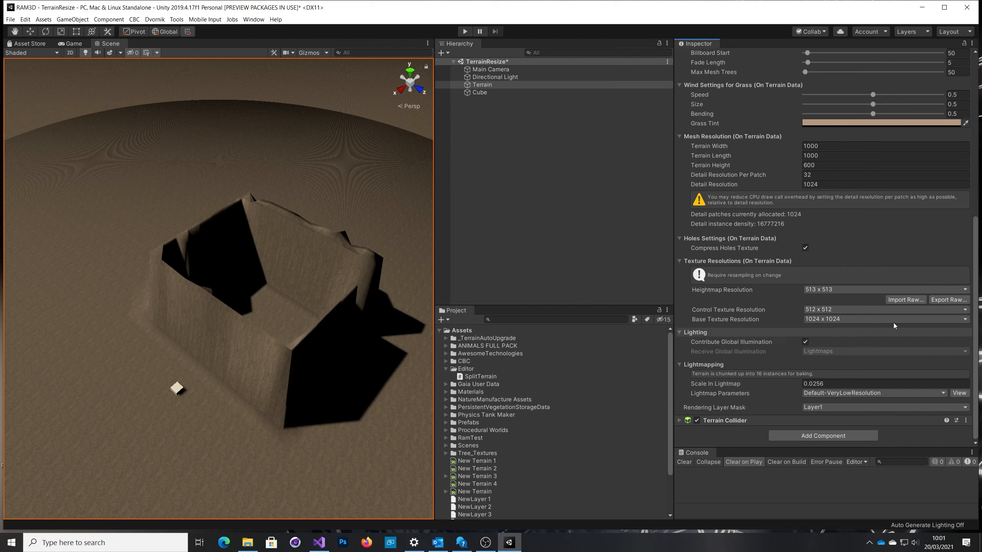
{"action": "left_click", "coordinate": [812, 291]}
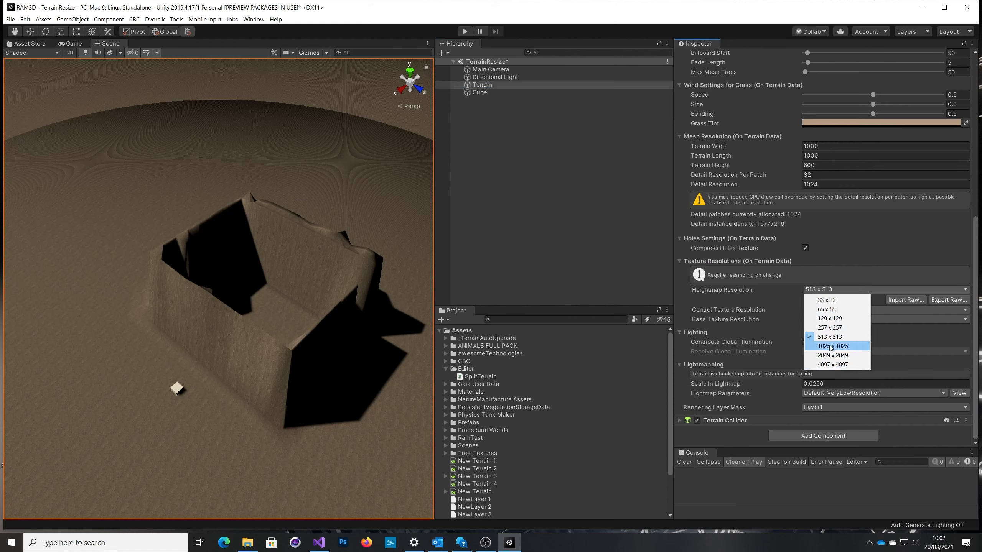
{"action": "left_click", "coordinate": [821, 365]}
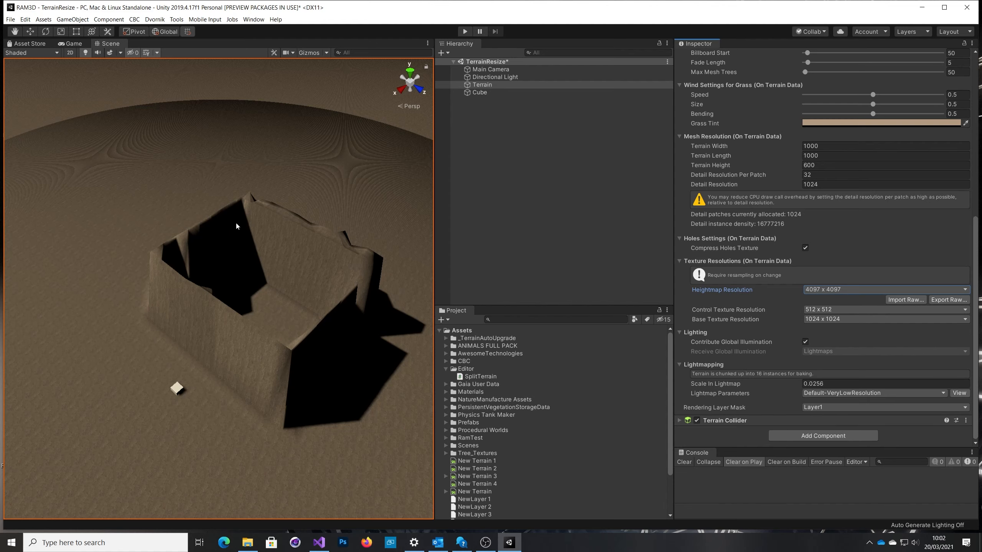
Paint a thin raised spike beside the cube with Set Height, using the minimum brush size of about 0.244.
{"action": "right_click_drag", "start_coordinate": [361, 392], "coordinate": [341, 372]}
{"action": "key", "text": "w"}
{"action": "key", "text": "d"}
{"action": "key", "text": "w"}
{"action": "key", "text": "a"}
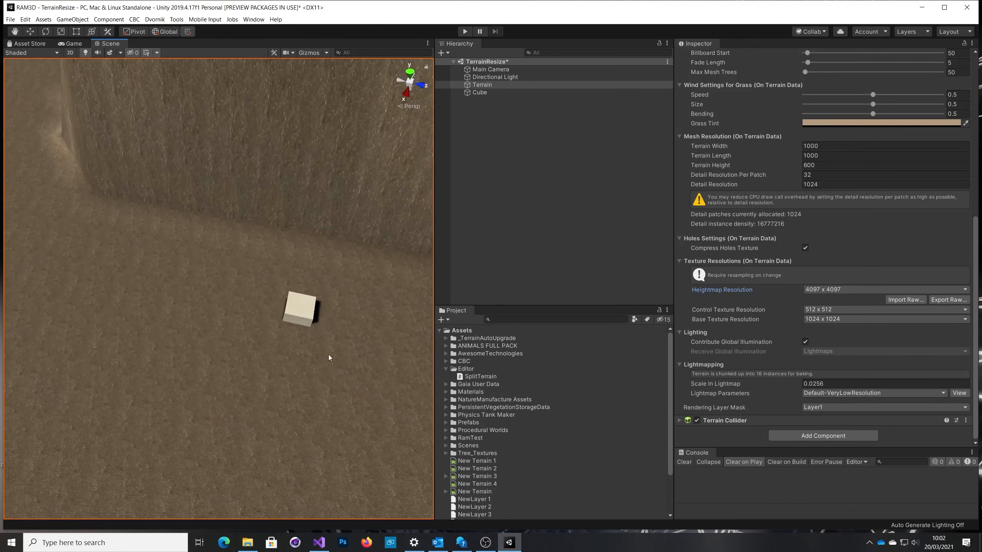
{"action": "right_click_drag", "start_coordinate": [340, 335], "coordinate": [312, 376]}
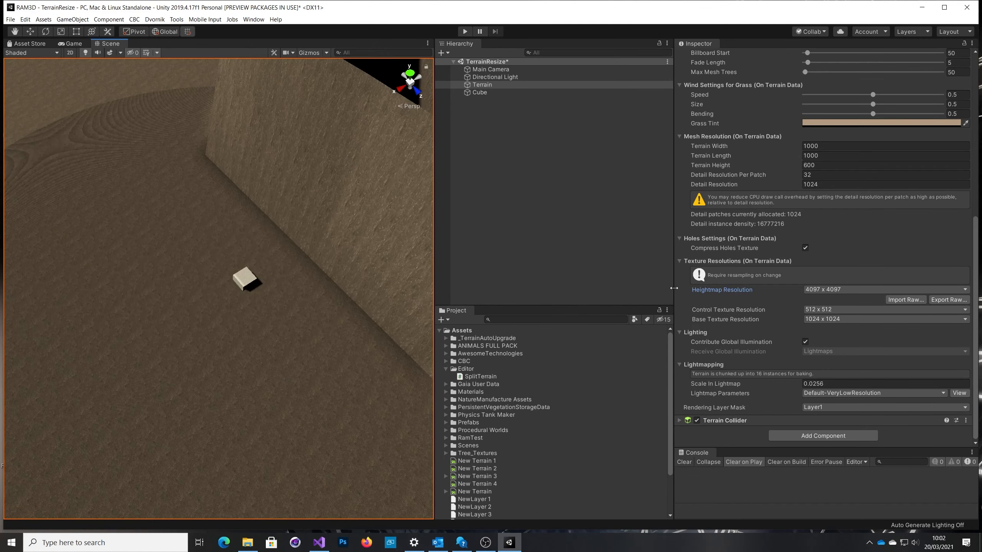
{"action": "scroll", "coordinate": [973, 235], "scroll_direction": "up", "scroll_amount": 10}
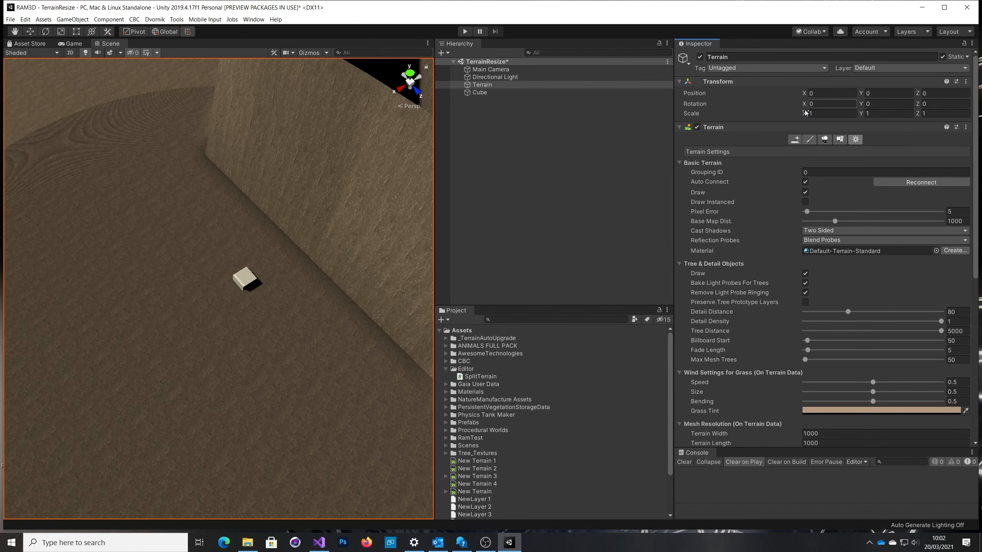
{"action": "left_click", "coordinate": [810, 140]}
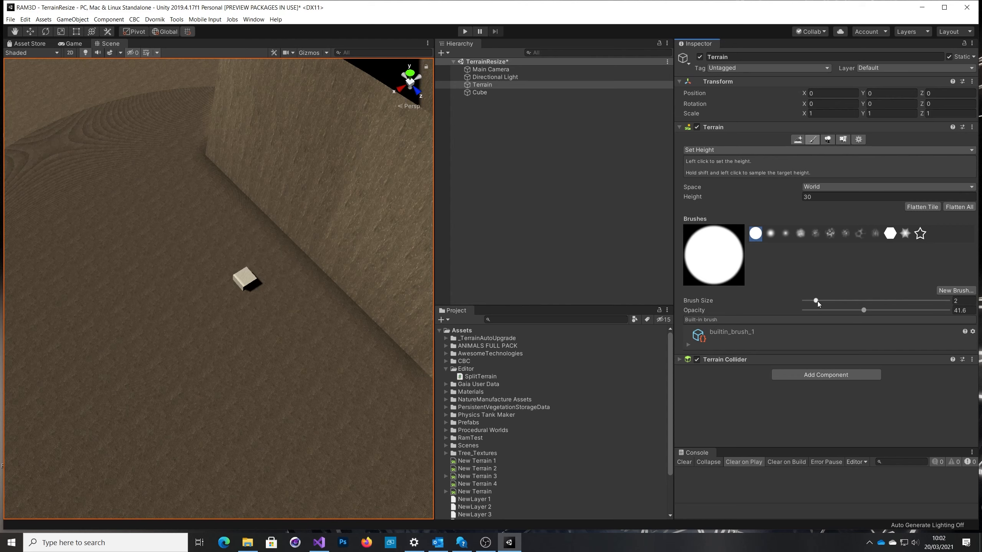
{"action": "left_click_drag", "start_coordinate": [816, 301], "coordinate": [803, 302]}
{"action": "left_click", "coordinate": [206, 307]}
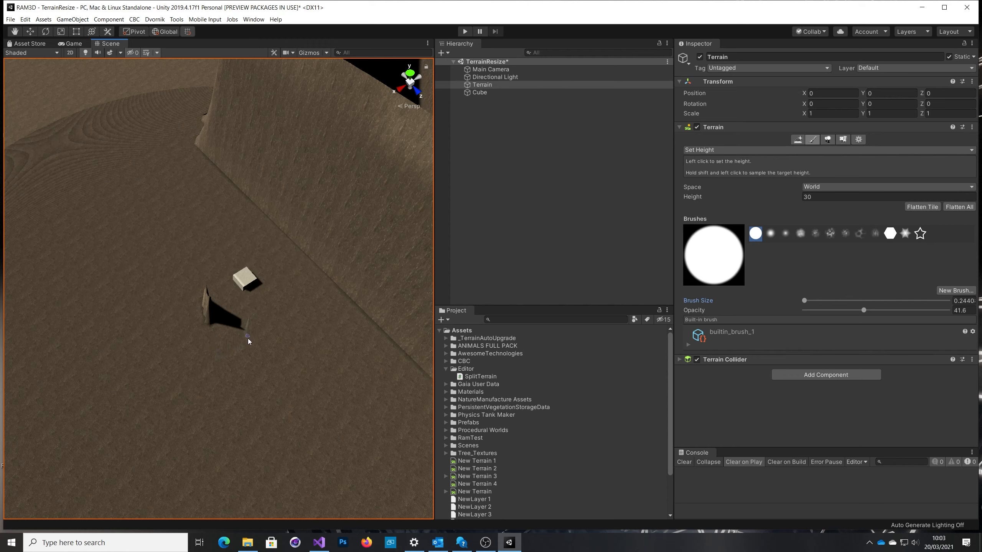
Set the Terrain Width to 500 in the terrain's mesh resolution settings.
{"action": "left_click_drag", "start_coordinate": [235, 342], "coordinate": [331, 285], "text": "alt"}
{"action": "scroll", "coordinate": [332, 285], "scroll_direction": "down", "scroll_amount": 5}
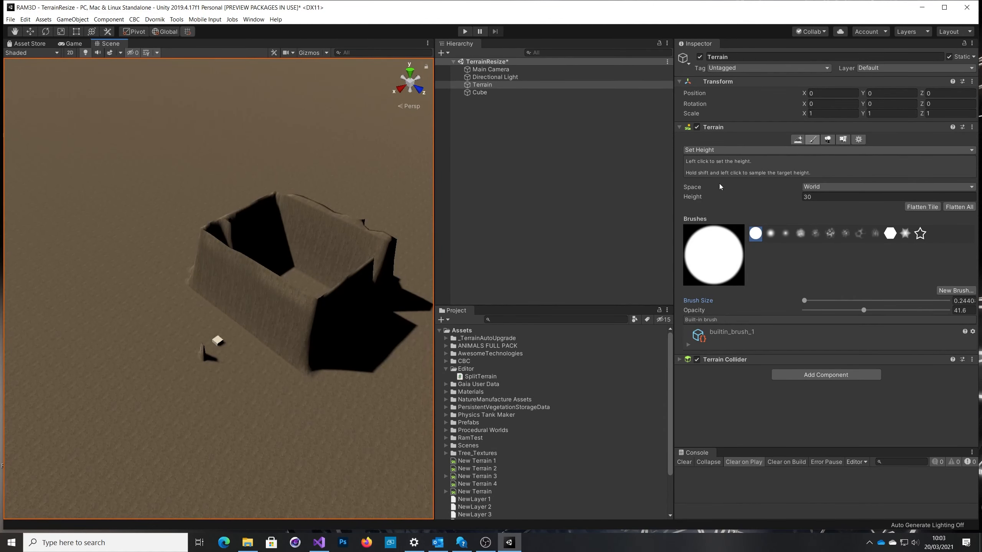
{"action": "left_click", "coordinate": [859, 139]}
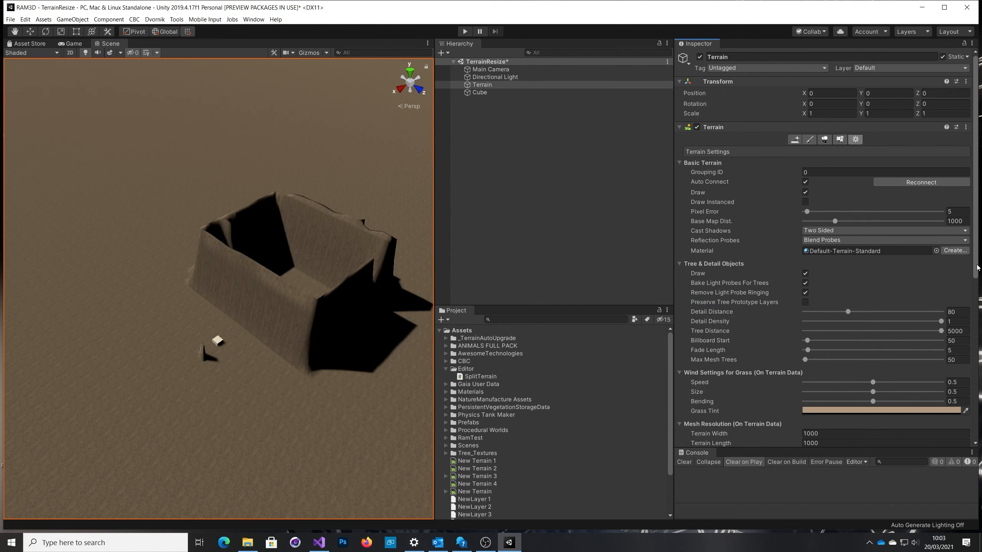
{"action": "scroll", "coordinate": [980, 285], "scroll_direction": "down", "scroll_amount": 2}
{"action": "scroll", "coordinate": [980, 285], "scroll_direction": "down", "scroll_amount": 6}
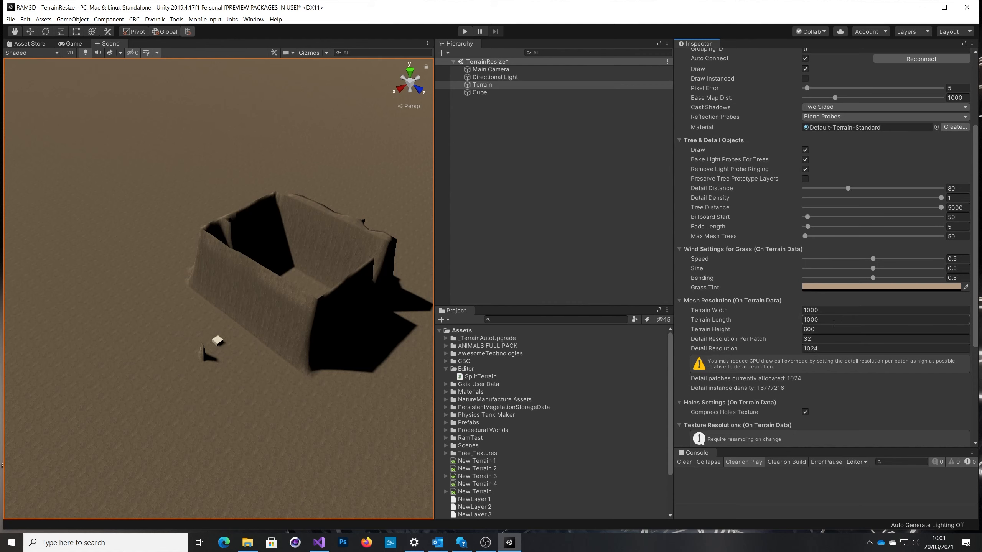
{"action": "left_click", "coordinate": [826, 310]}
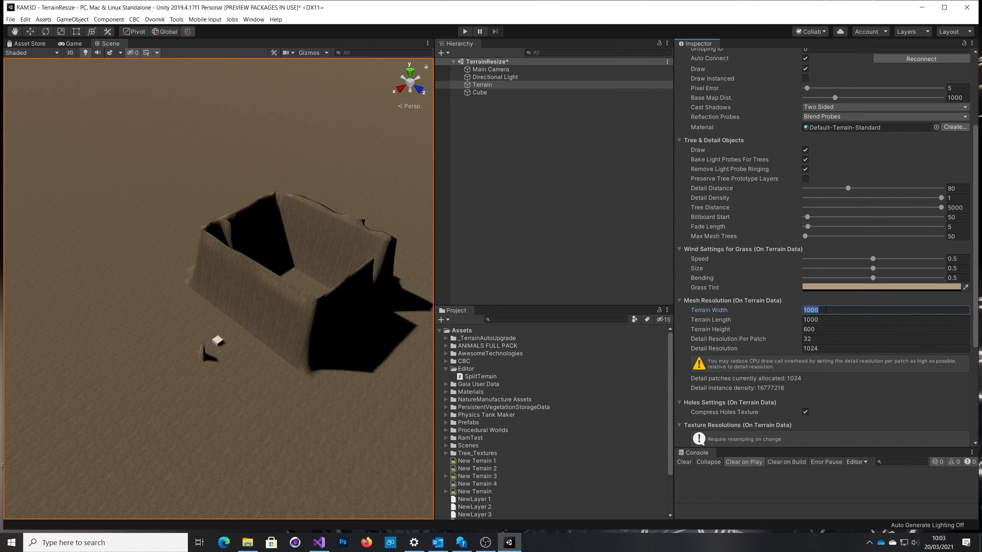
{"action": "type", "text": "500"}
{"action": "left_click", "coordinate": [858, 319]}
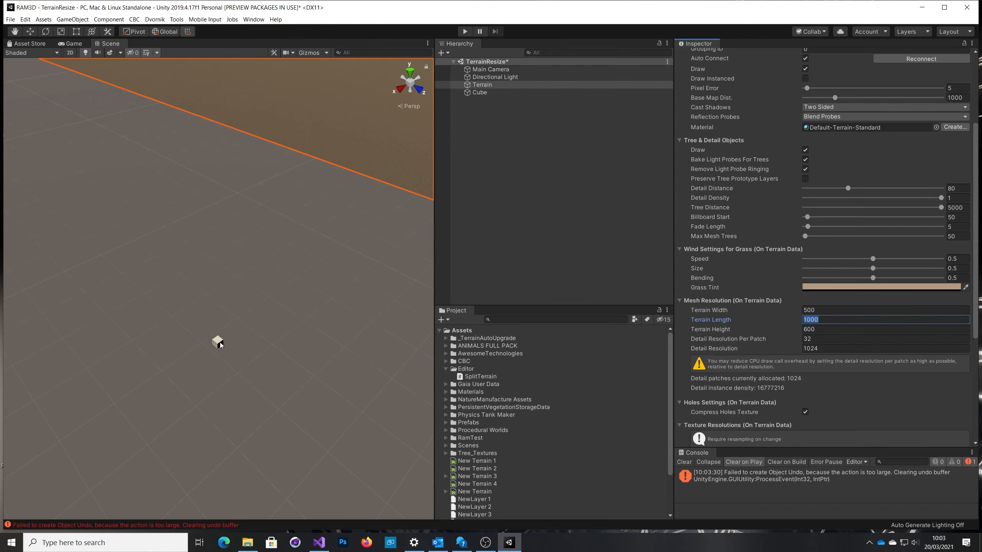
Locate and inspect the painted enclosure on the narrowed terrain, and set the Terrain Width to 1000.
{"action": "mouse_move", "coordinate": [249, 354]}
{"action": "right_mouse_down"}
{"action": "mouse_move", "coordinate": [285, 351]}
{"action": "mouse_move", "coordinate": [255, 357]}
{"action": "mouse_move", "coordinate": [251, 339]}
{"action": "right_mouse_up"}
{"action": "right_click_drag", "start_coordinate": [300, 362], "coordinate": [317, 348]}
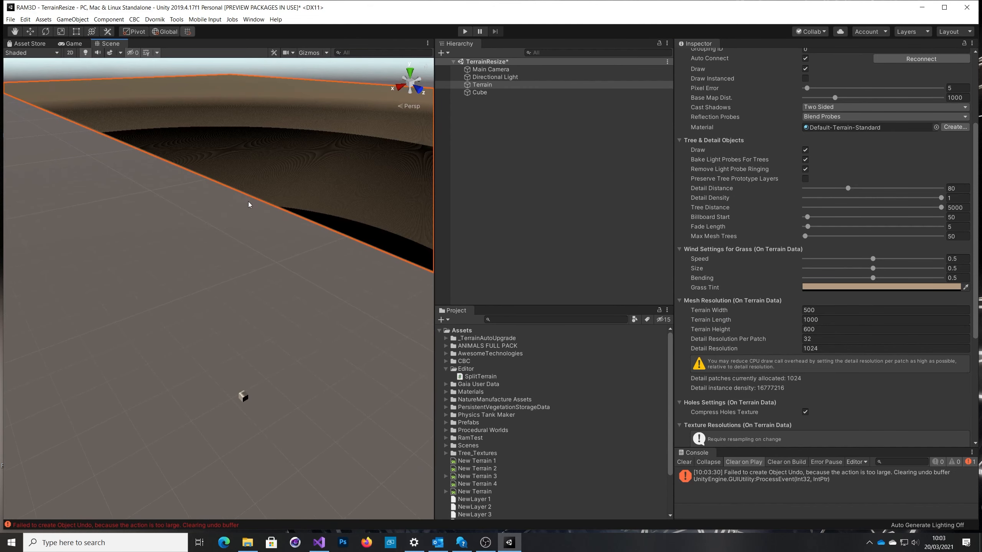
{"action": "right_click_drag", "start_coordinate": [309, 185], "coordinate": [216, 300]}
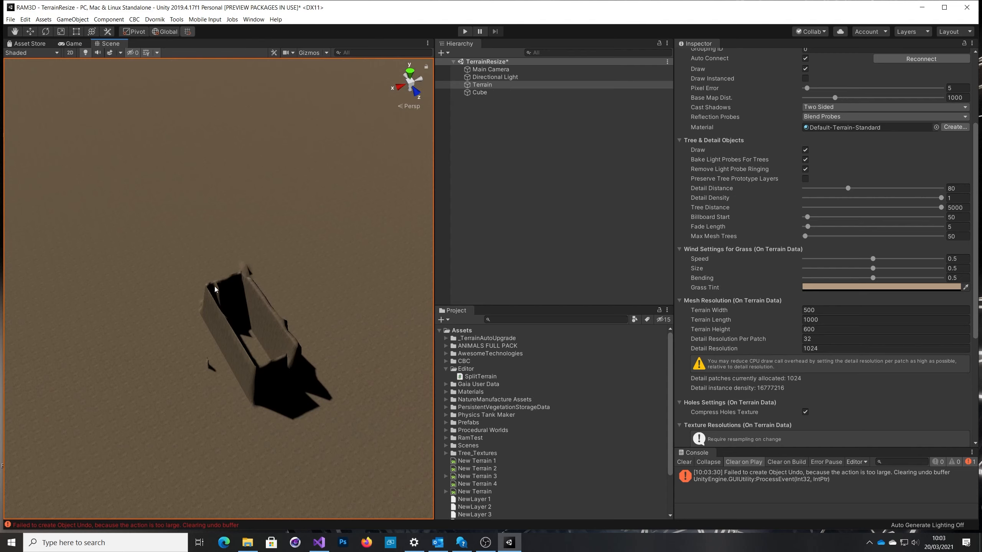
{"action": "right_click_drag", "start_coordinate": [273, 366], "coordinate": [266, 426]}
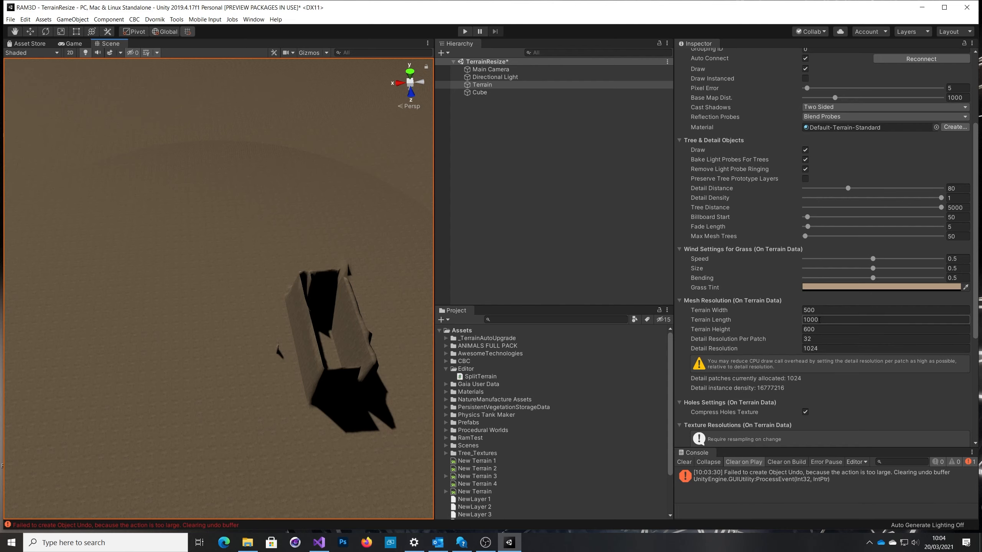
{"action": "right_click_drag", "start_coordinate": [374, 316], "coordinate": [305, 278]}
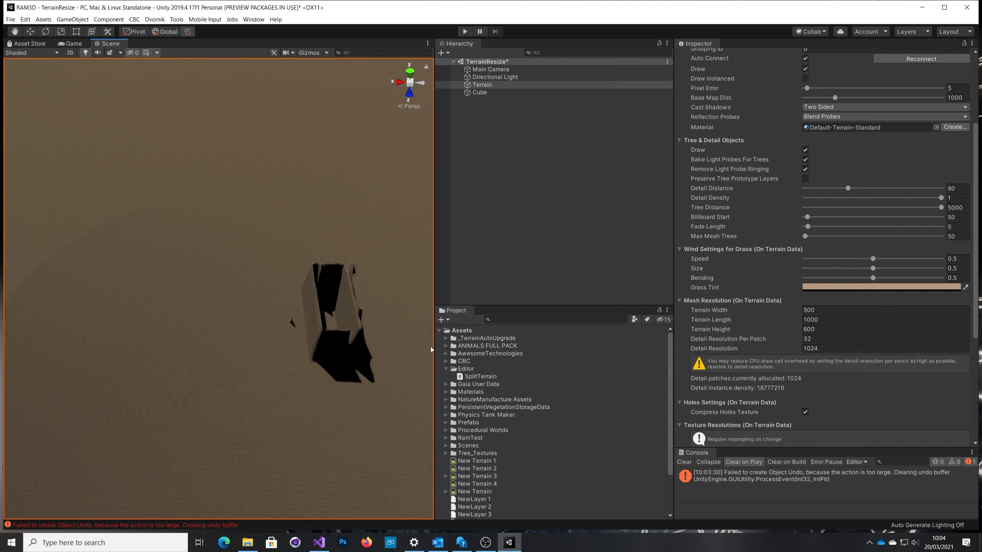
{"action": "left_click", "coordinate": [823, 311]}
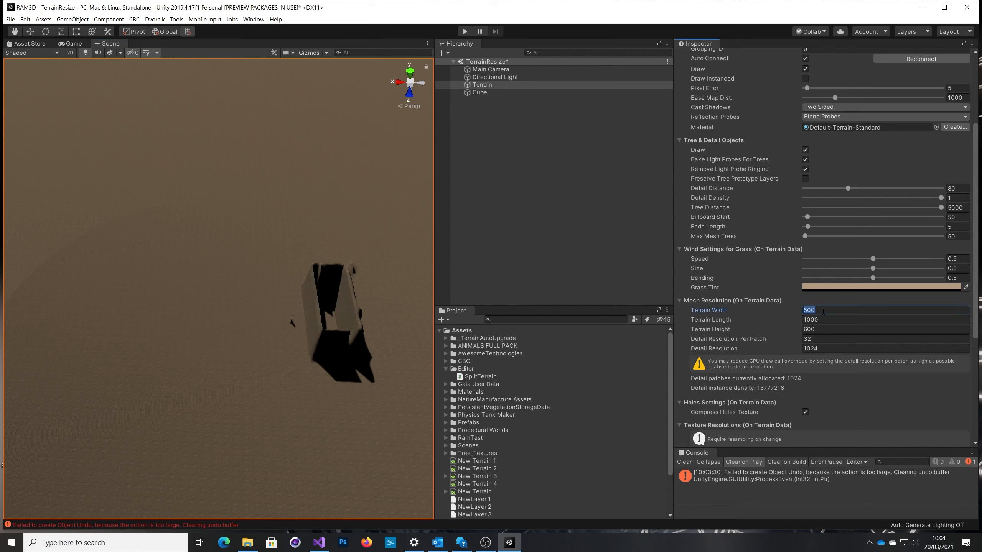
{"action": "type", "text": "1000"}
{"action": "key", "text": "Return"}
Frame the cube in the scene and compare its size with the nearby spike and enclosure.
{"action": "double_click", "coordinate": [479, 92]}
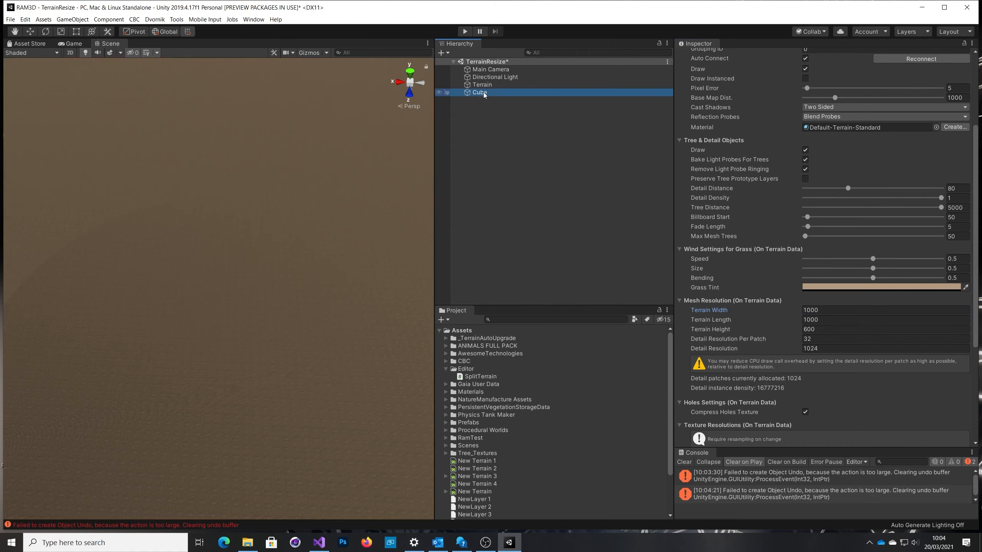
{"action": "left_click_drag", "start_coordinate": [328, 273], "coordinate": [379, 301], "text": "alt"}
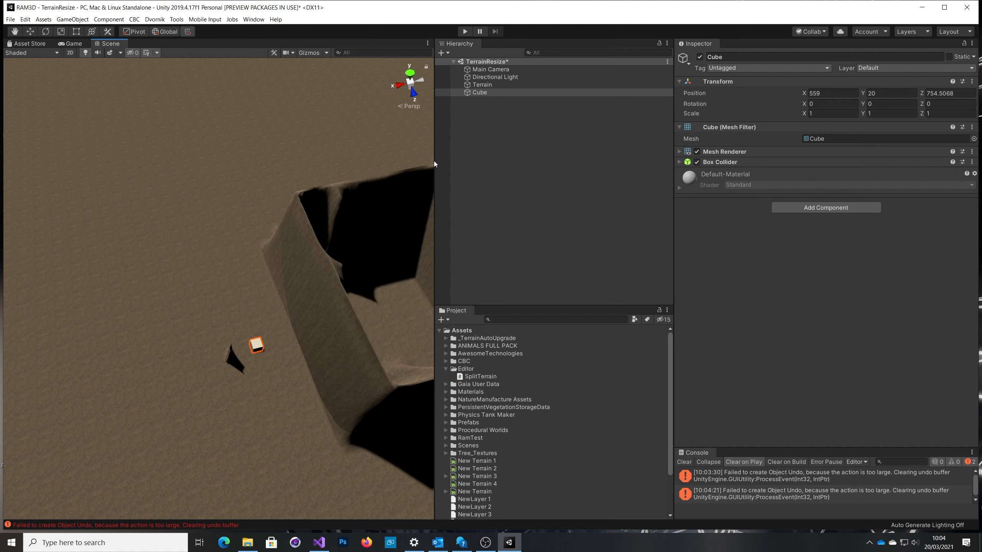
{"action": "left_click_drag", "start_coordinate": [267, 380], "coordinate": [282, 318], "text": "alt"}
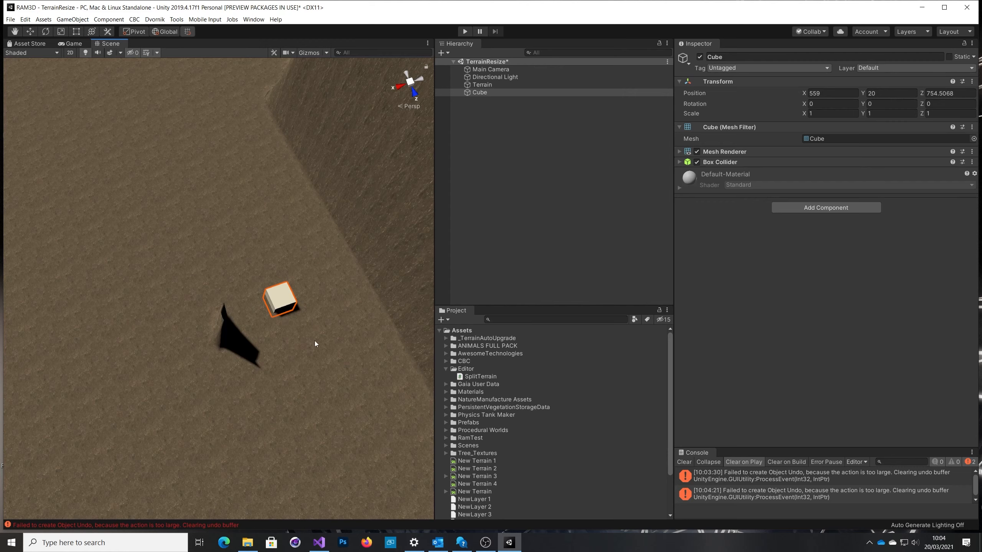
Set both the Terrain Width and Terrain Length to 4097, matching the heightmap resolution.
{"action": "left_click", "coordinate": [488, 85]}
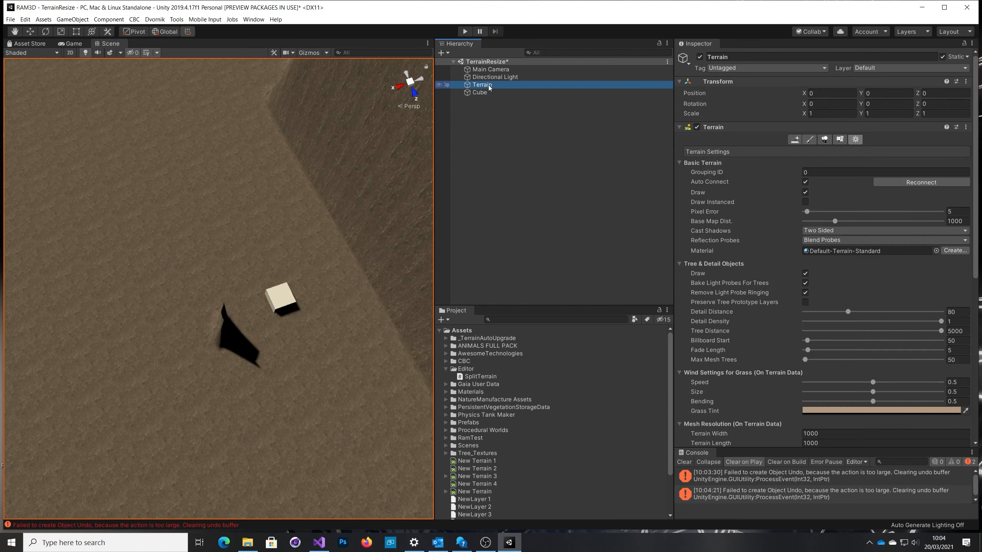
{"action": "scroll", "coordinate": [939, 305], "scroll_direction": "down", "scroll_amount": 10}
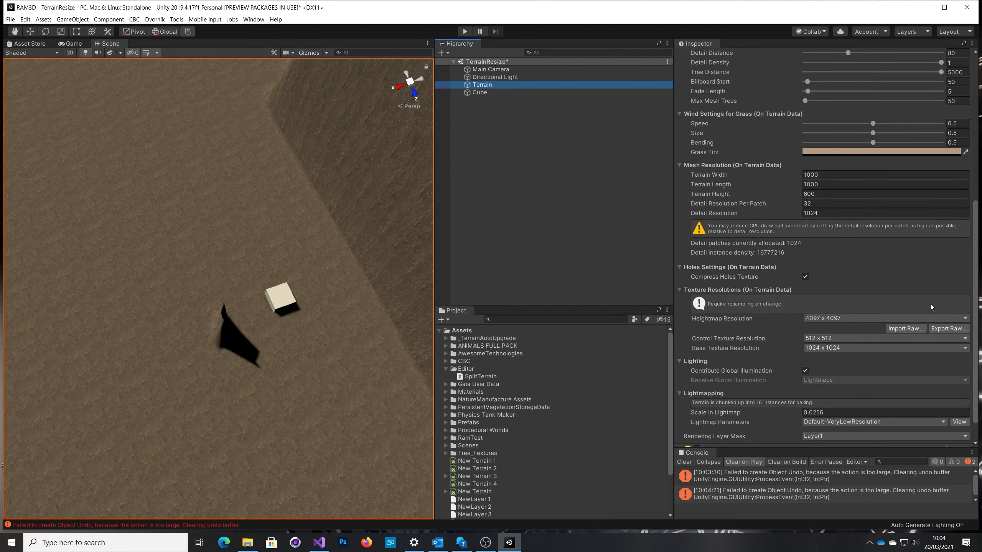
{"action": "left_click", "coordinate": [815, 175]}
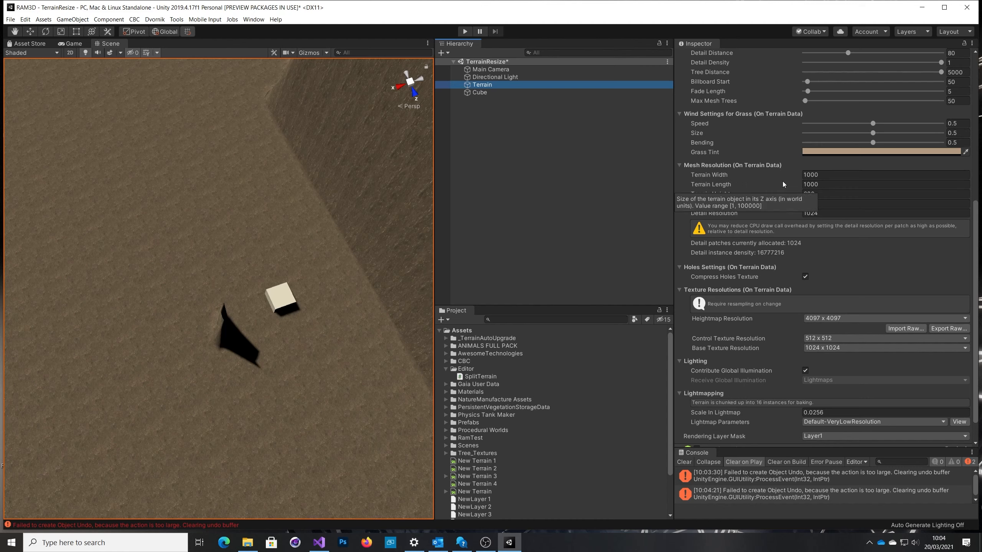
{"action": "left_click", "coordinate": [823, 175]}
{"action": "type", "text": "4097"}
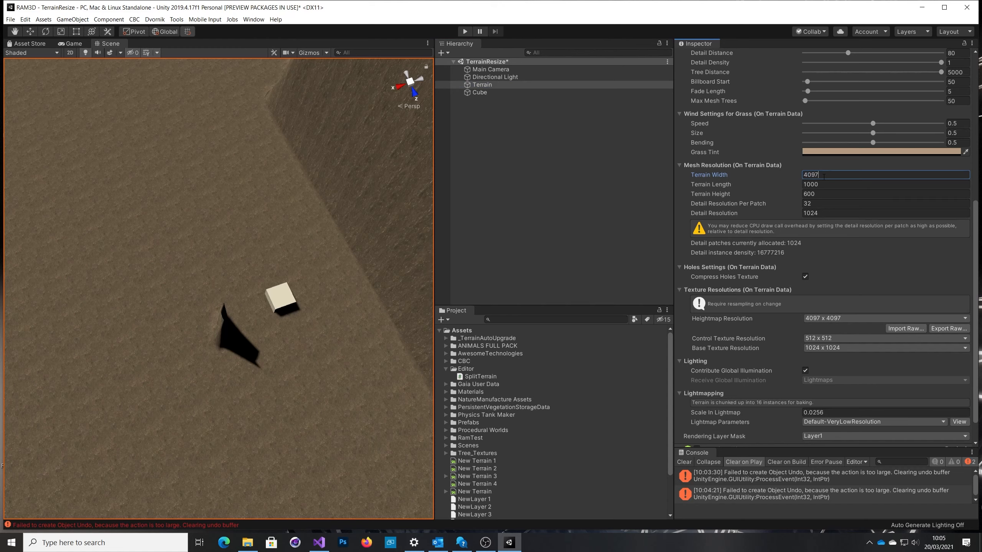
{"action": "left_click_drag", "start_coordinate": [824, 177], "coordinate": [805, 175]}
{"action": "key", "text": "ctrl+c"}
{"action": "left_click", "coordinate": [812, 185]}
{"action": "key", "text": "ctrl+v"}
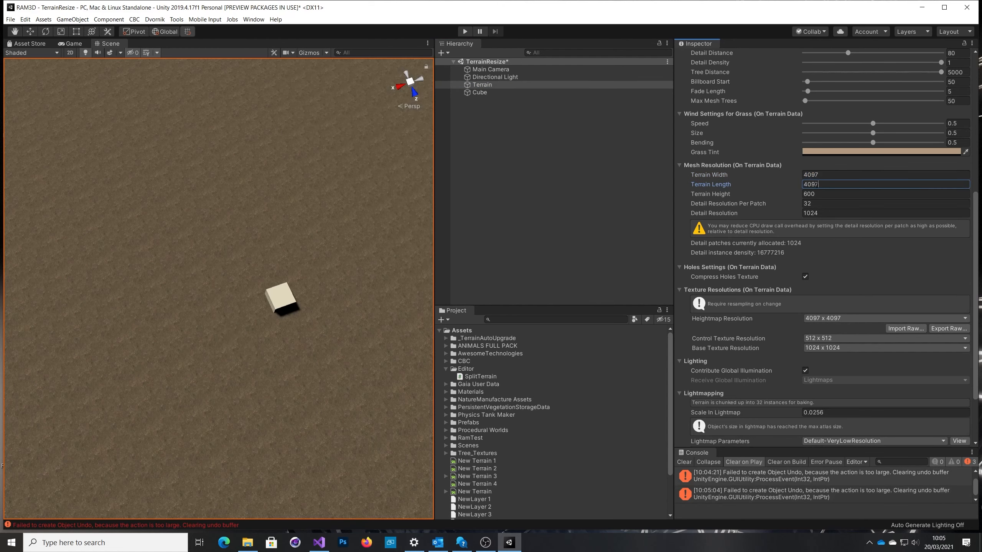
{"action": "left_click", "coordinate": [825, 193]}
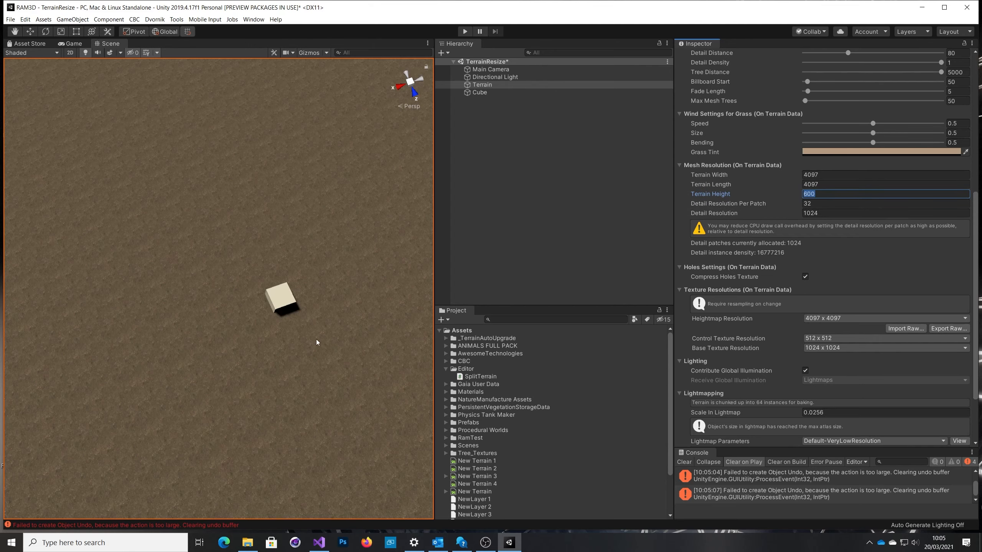
Examine the terrain surface around the cube and review the terrain's size and resolution settings.
{"action": "right_click_drag", "start_coordinate": [316, 340], "coordinate": [266, 327]}
{"action": "key", "text": "w"}
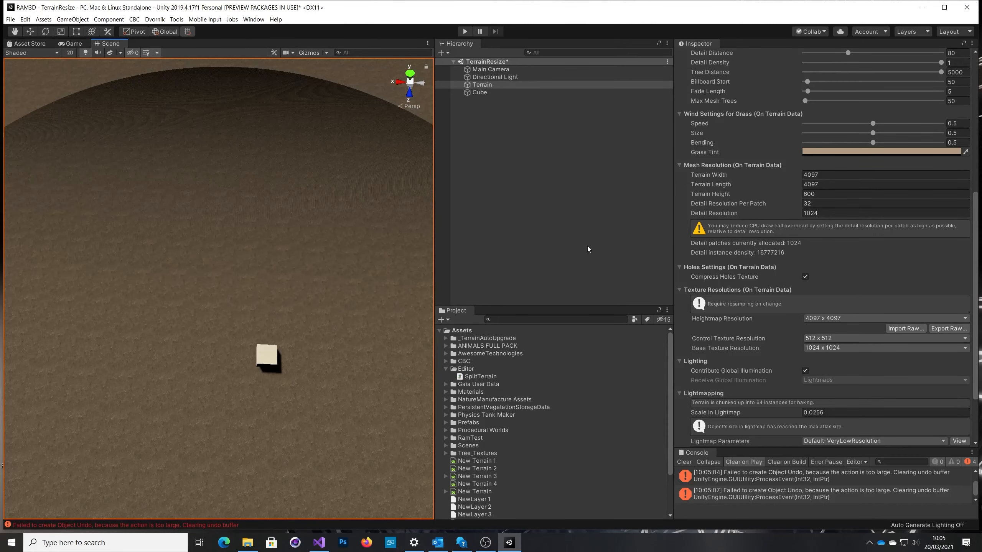
{"action": "scroll", "coordinate": [832, 145], "scroll_direction": "up", "scroll_amount": 15}
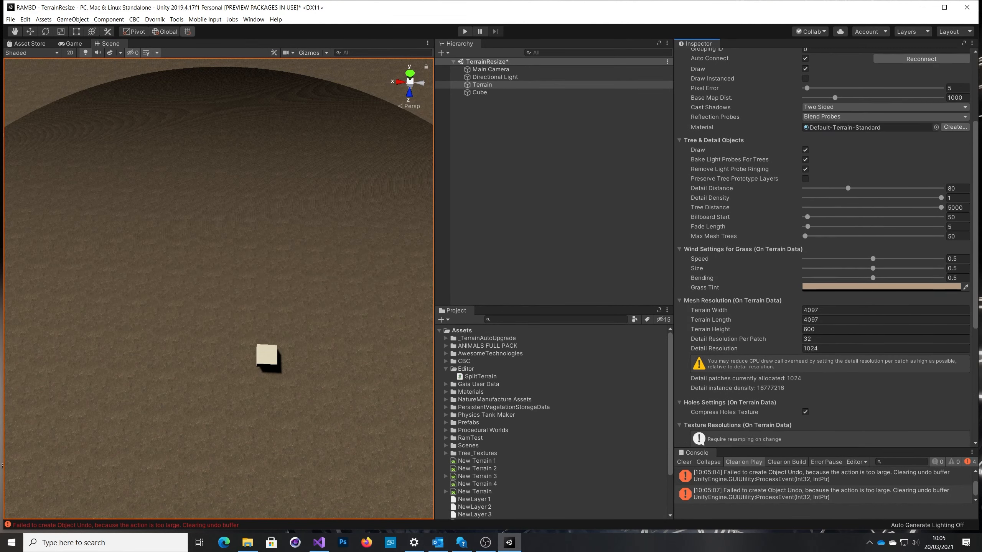
{"action": "left_click", "coordinate": [810, 141]}
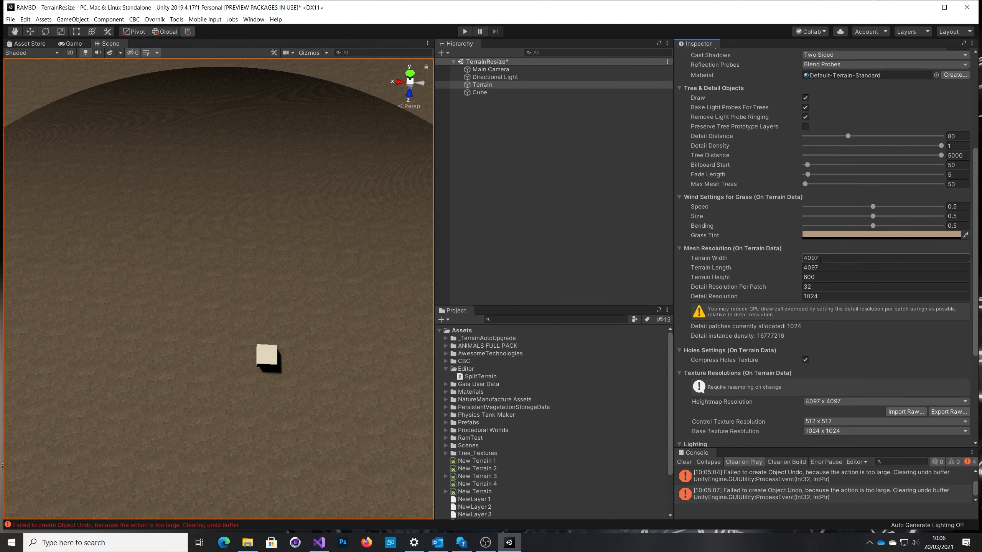
{"action": "right_click_drag", "start_coordinate": [366, 322], "coordinate": [272, 293]}
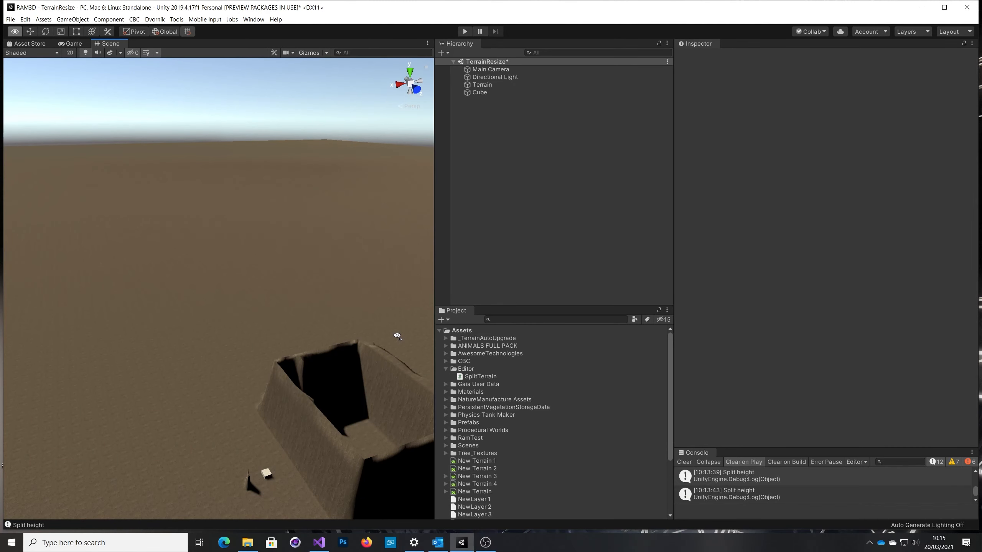
Select the terrain and examine the cube, spike and painted enclosure up close and against the whole terrain.
{"action": "left_click", "coordinate": [474, 85]}
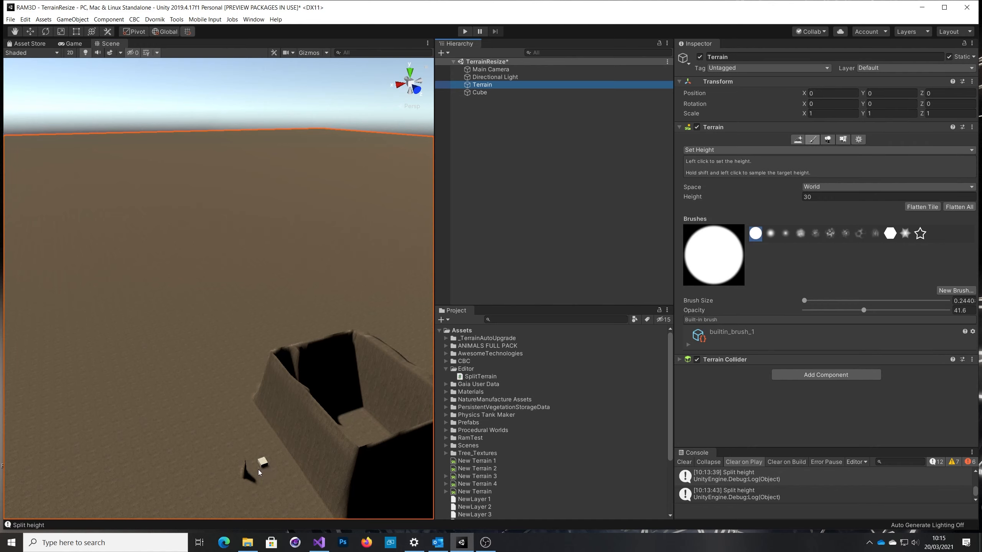
{"action": "right_click_drag", "start_coordinate": [257, 470], "coordinate": [247, 451]}
{"action": "key", "text": "w"}
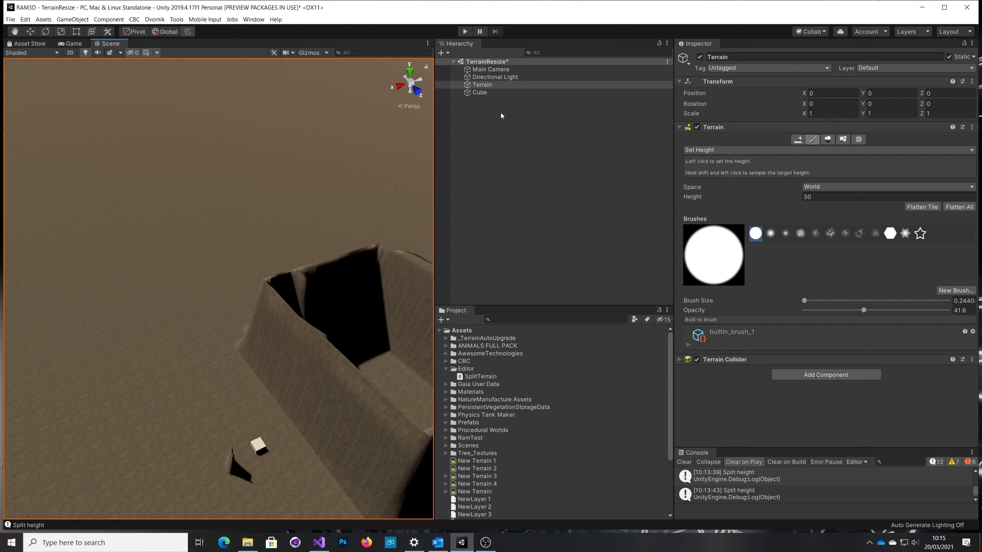
{"action": "right_click_drag", "start_coordinate": [306, 204], "coordinate": [296, 114]}
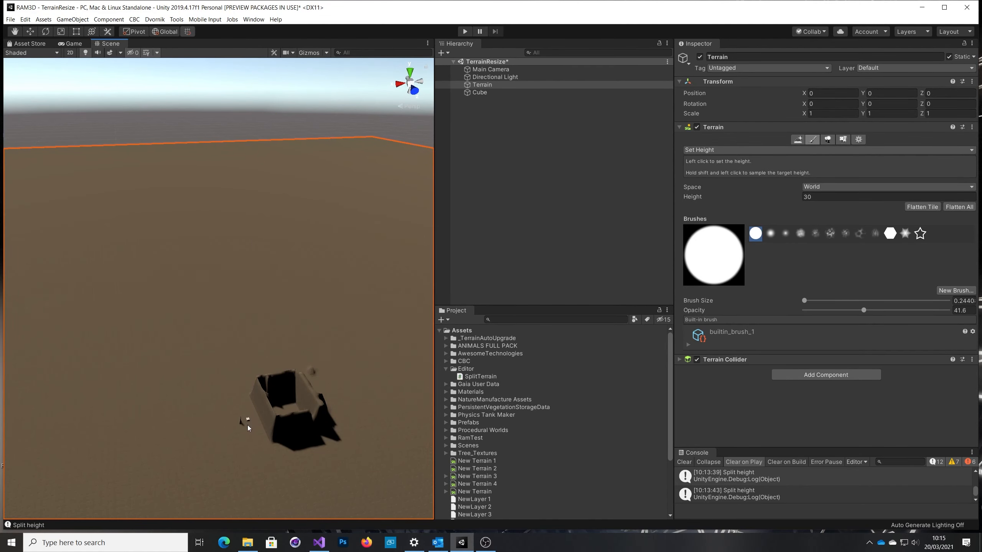
{"action": "mouse_move", "coordinate": [249, 424]}
{"action": "right_mouse_down"}
{"action": "mouse_move", "coordinate": [263, 445]}
{"action": "mouse_move", "coordinate": [291, 402]}
{"action": "mouse_move", "coordinate": [250, 414]}
{"action": "right_mouse_up"}
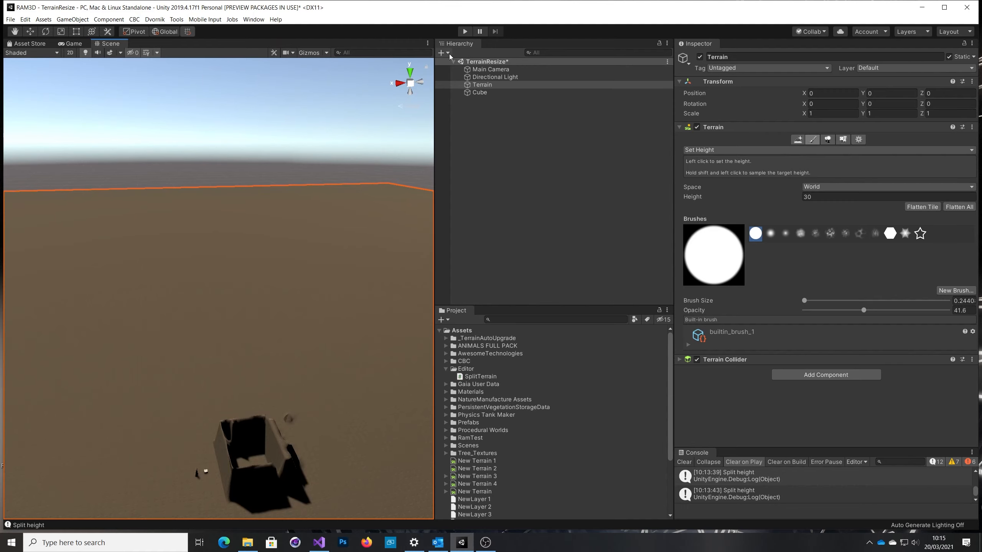
{"action": "right_click_drag", "start_coordinate": [285, 274], "coordinate": [302, 287]}
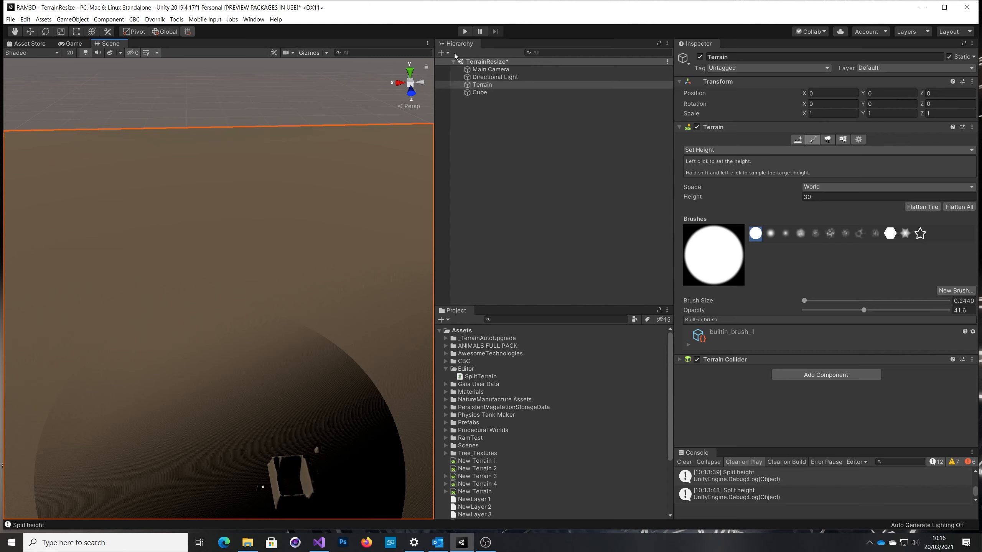
Create a river spline object in the scene.
{"action": "left_click", "coordinate": [449, 54]}
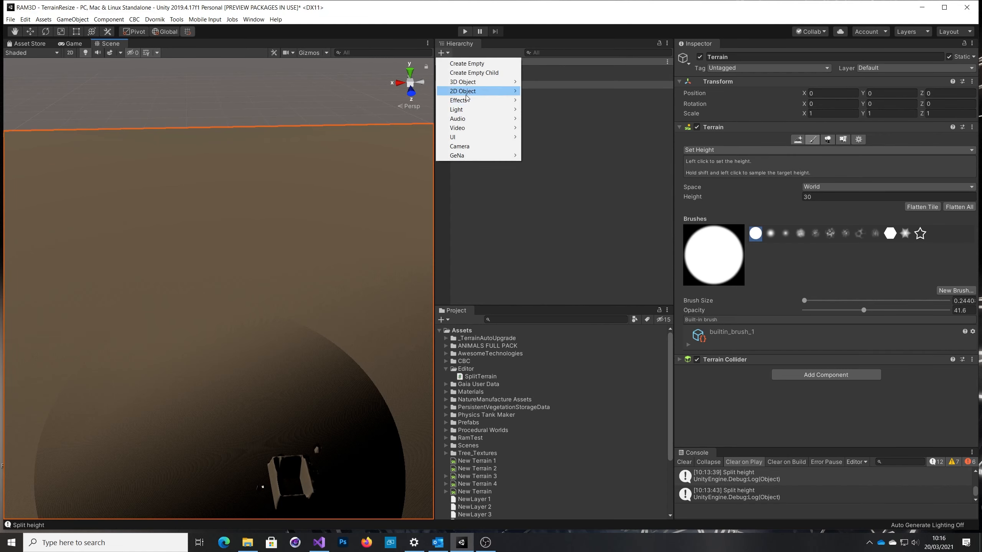
{"action": "mouse_move", "coordinate": [475, 83]}
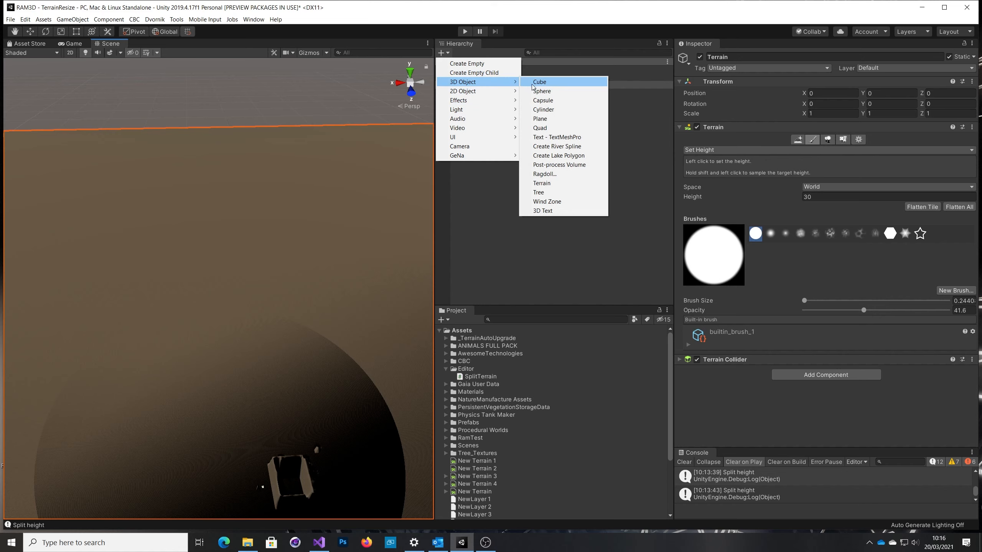
{"action": "left_click", "coordinate": [556, 146]}
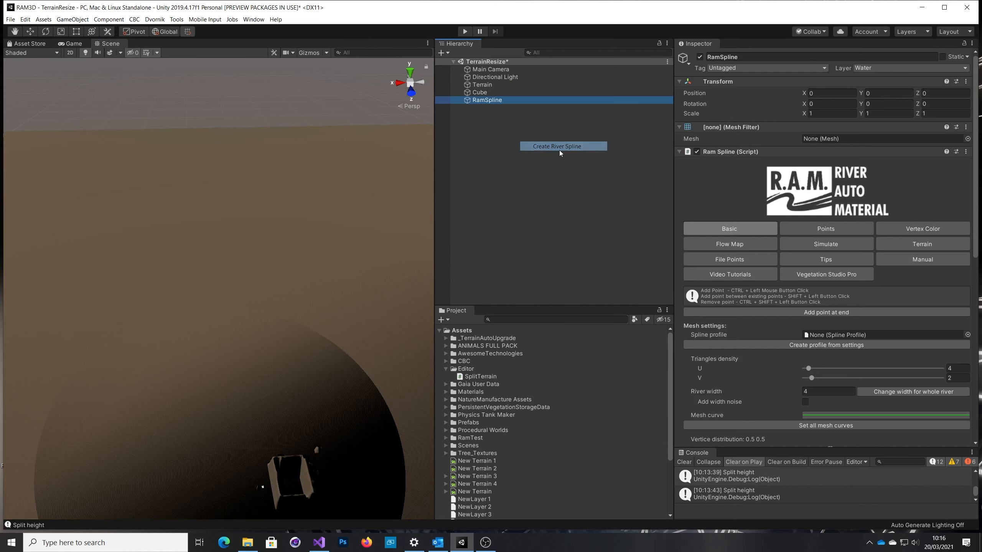
Lay out a curved six-point river on the terrain, sweeping around the painted enclosure.
{"action": "right_click_drag", "start_coordinate": [351, 267], "coordinate": [124, 308]}
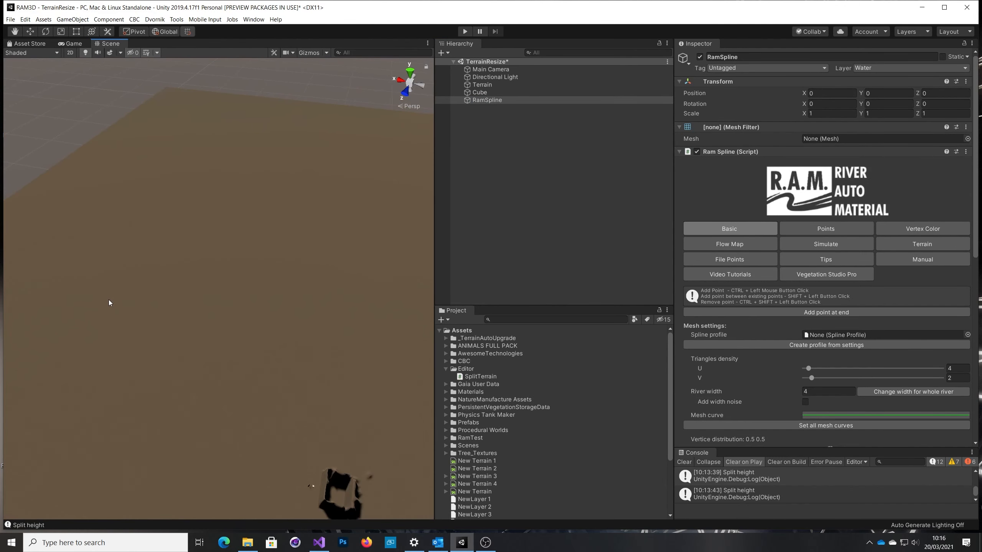
{"action": "left_click", "coordinate": [106, 297], "text": "ctrl"}
{"action": "left_click", "coordinate": [267, 154], "text": "ctrl"}
{"action": "left_click", "coordinate": [426, 136], "text": "ctrl"}
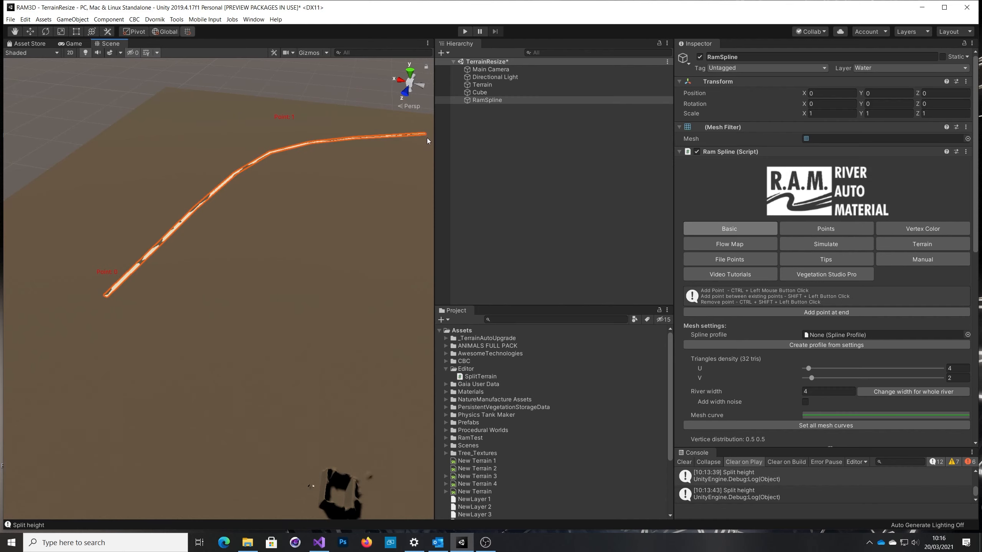
{"action": "mouse_move", "coordinate": [427, 138]}
{"action": "right_mouse_down"}
{"action": "mouse_move", "coordinate": [438, 270]}
{"action": "mouse_move", "coordinate": [337, 122]}
{"action": "right_mouse_up"}
{"action": "left_click", "coordinate": [337, 122], "text": "ctrl"}
{"action": "left_click", "coordinate": [340, 226], "text": "ctrl"}
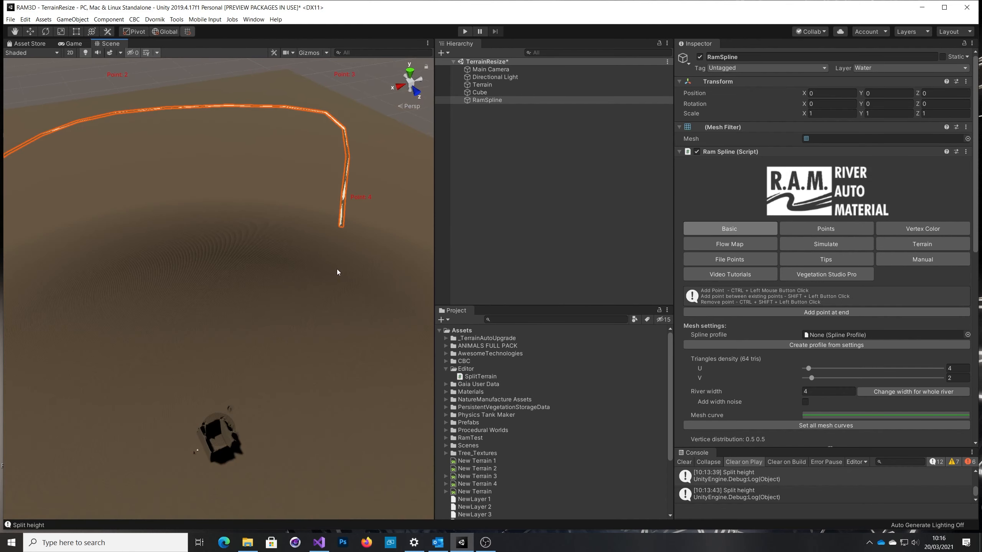
{"action": "left_click", "coordinate": [295, 431], "text": "ctrl"}
{"action": "right_click_drag", "start_coordinate": [401, 387], "coordinate": [352, 376]}
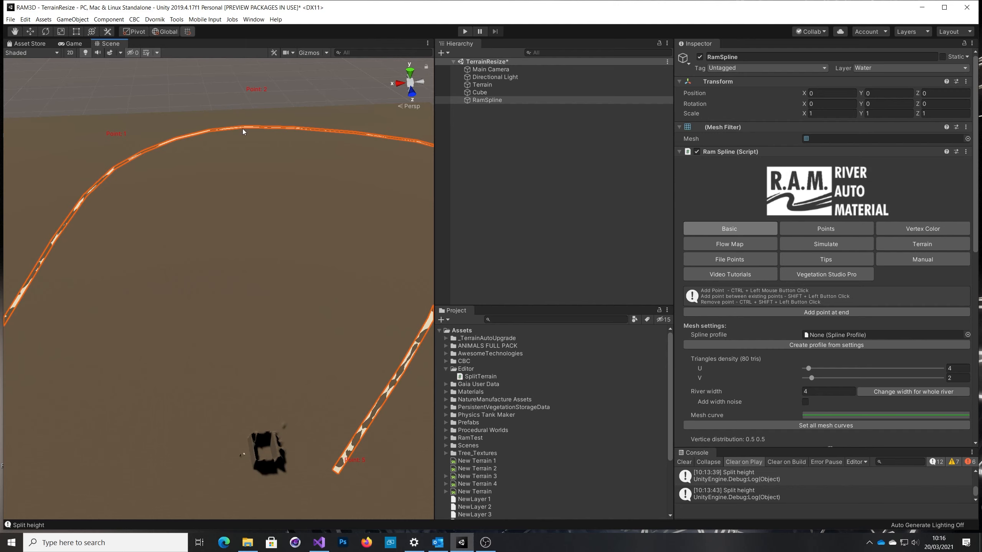
{"action": "mouse_move", "coordinate": [341, 382]}
{"action": "right_mouse_down"}
{"action": "mouse_move", "coordinate": [357, 400]}
{"action": "mouse_move", "coordinate": [309, 386]}
{"action": "mouse_move", "coordinate": [329, 382]}
{"action": "right_mouse_up"}
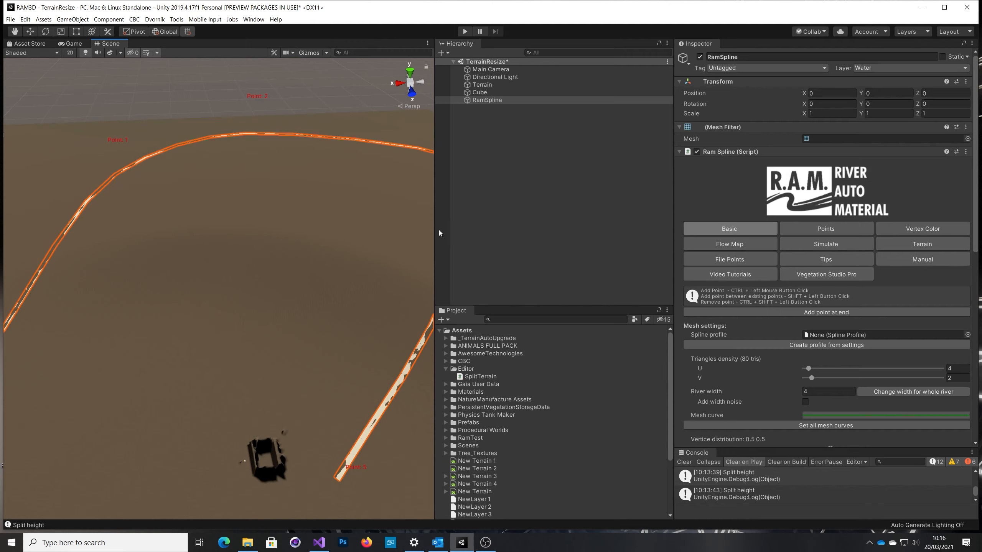
Open the Split Terrain tool and split the Terrain object into four smaller terrains.
{"action": "left_click", "coordinate": [154, 20]}
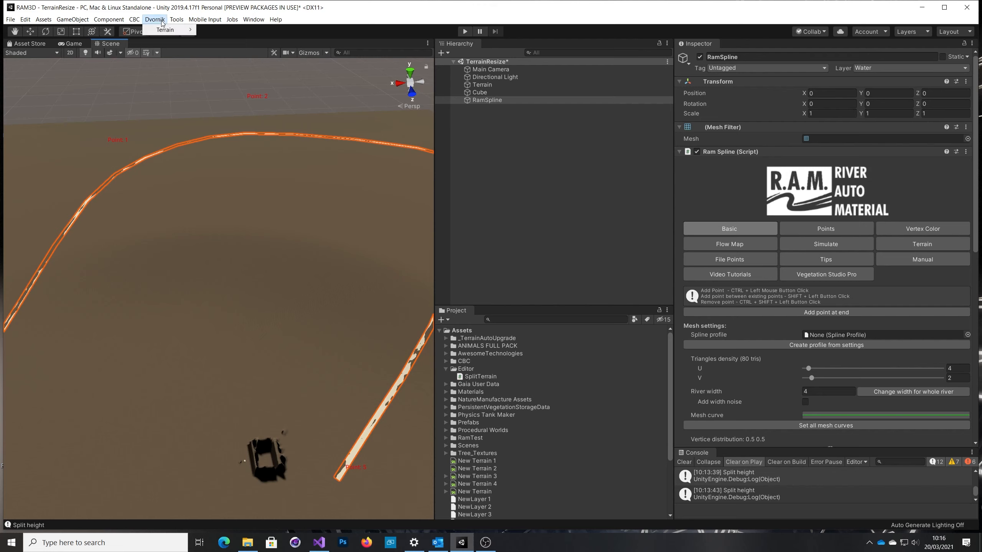
{"action": "mouse_move", "coordinate": [175, 31]}
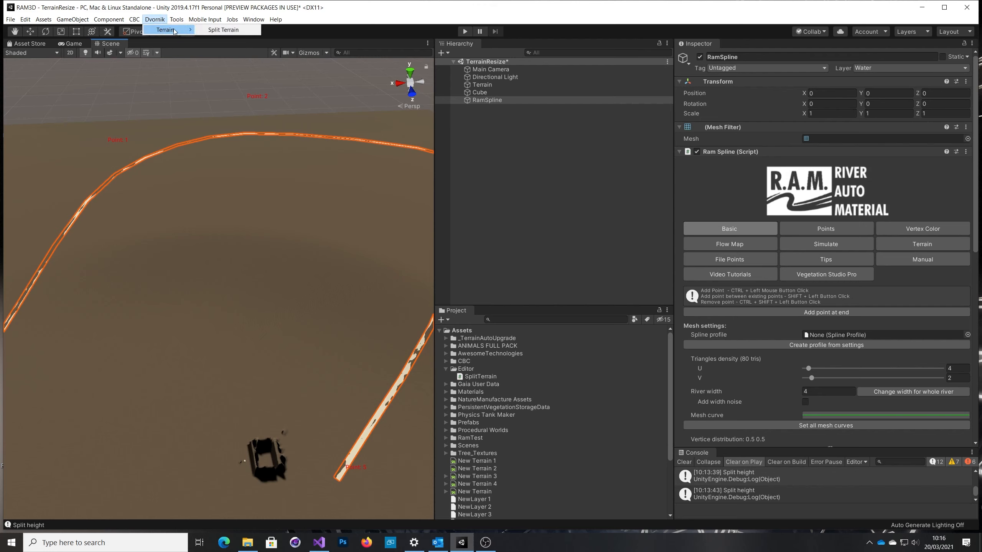
{"action": "left_click", "coordinate": [228, 31]}
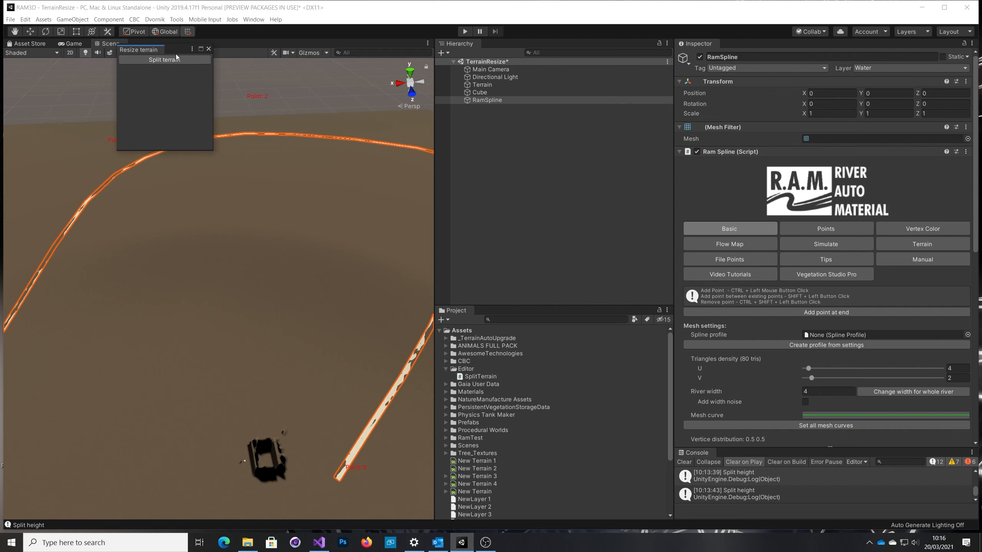
{"action": "left_click_drag", "start_coordinate": [171, 50], "coordinate": [298, 104]}
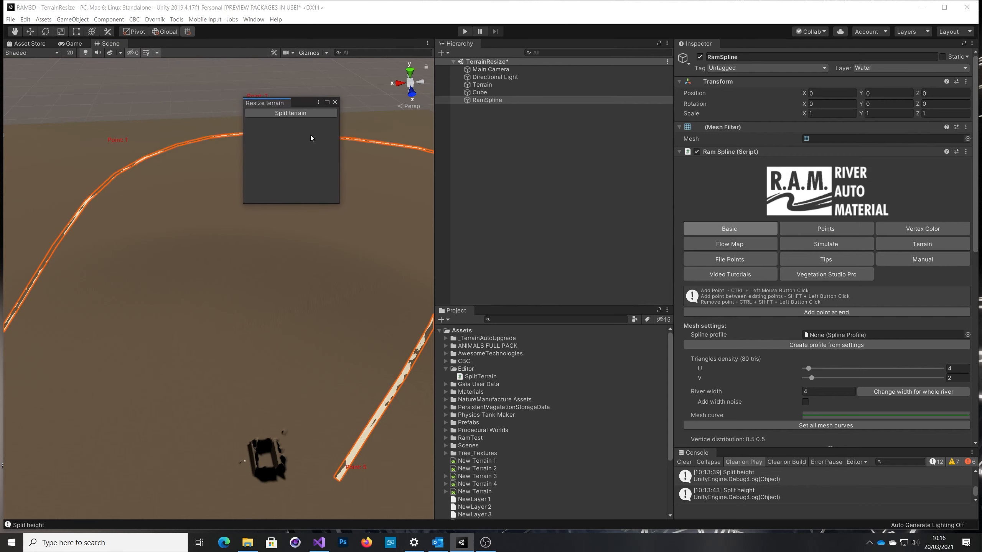
{"action": "left_click", "coordinate": [303, 113]}
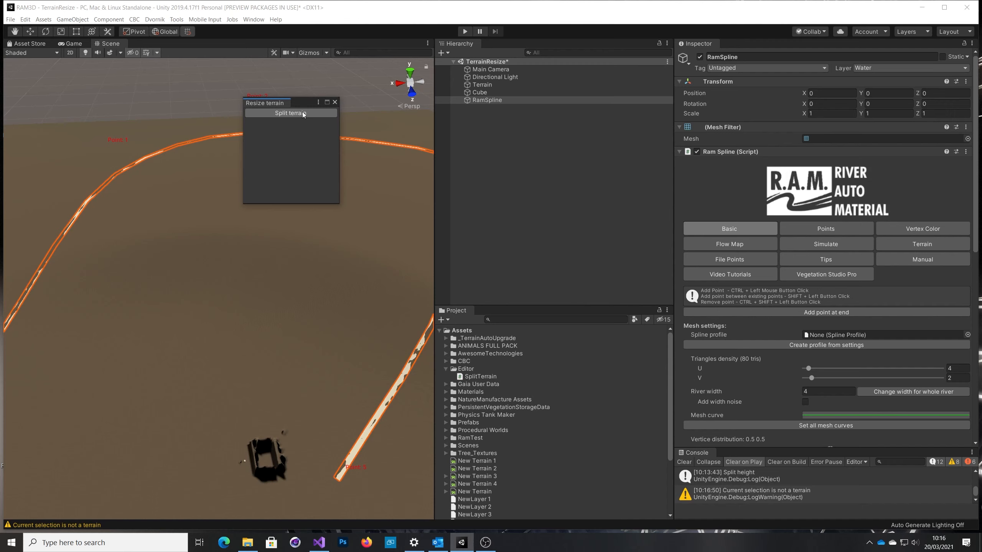
{"action": "left_click", "coordinate": [476, 86]}
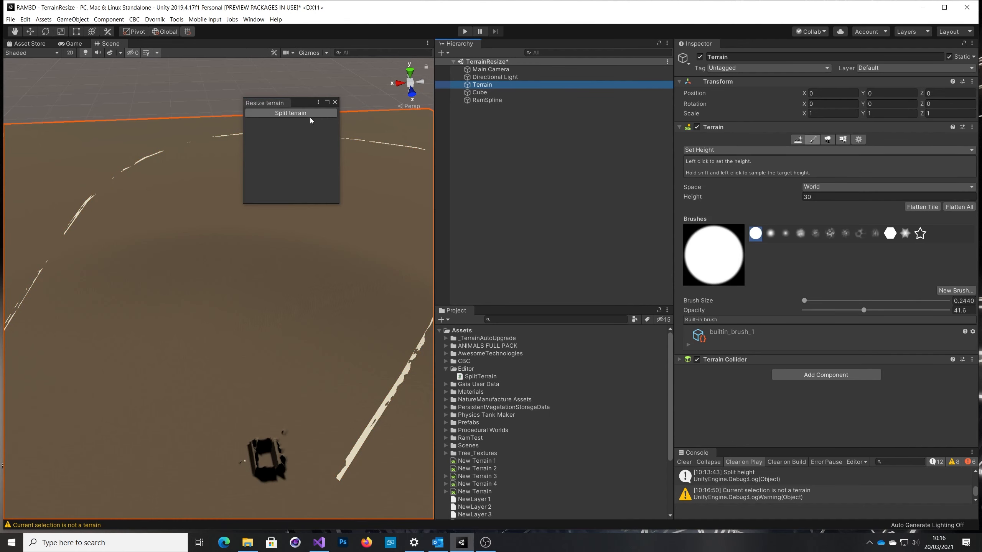
{"action": "left_click", "coordinate": [303, 114]}
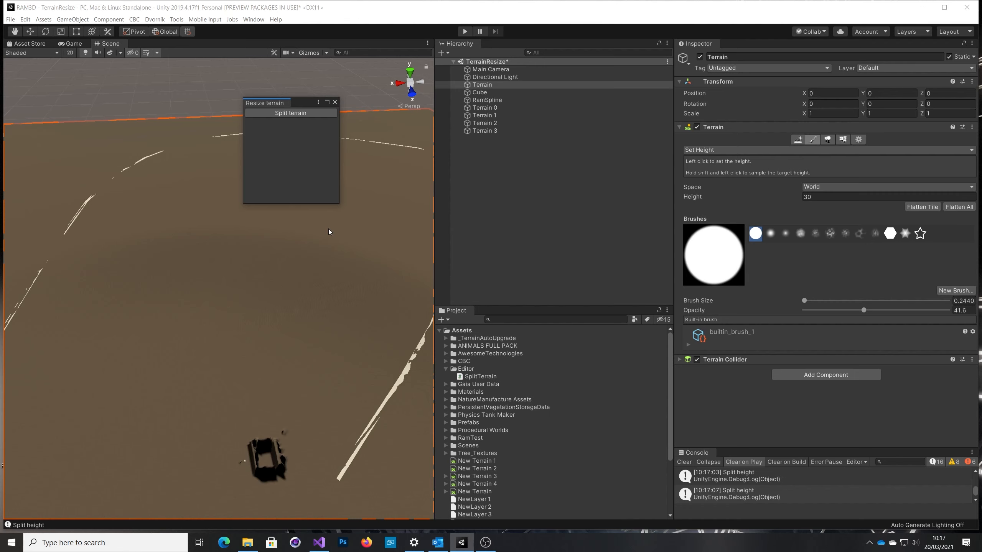
Deactivate the original Terrain object, leaving the split terrains active in the scene.
{"action": "left_click", "coordinate": [486, 85]}
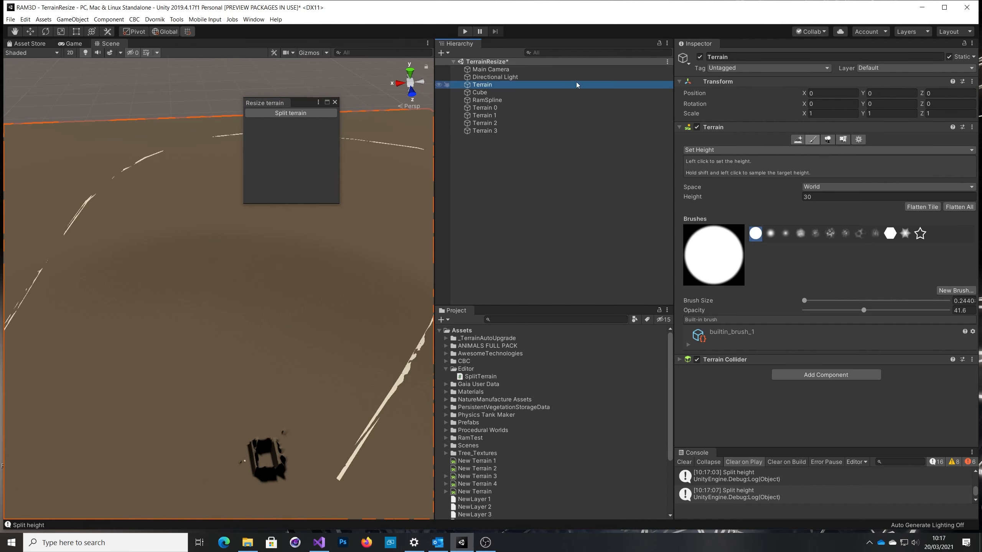
{"action": "left_click", "coordinate": [699, 56]}
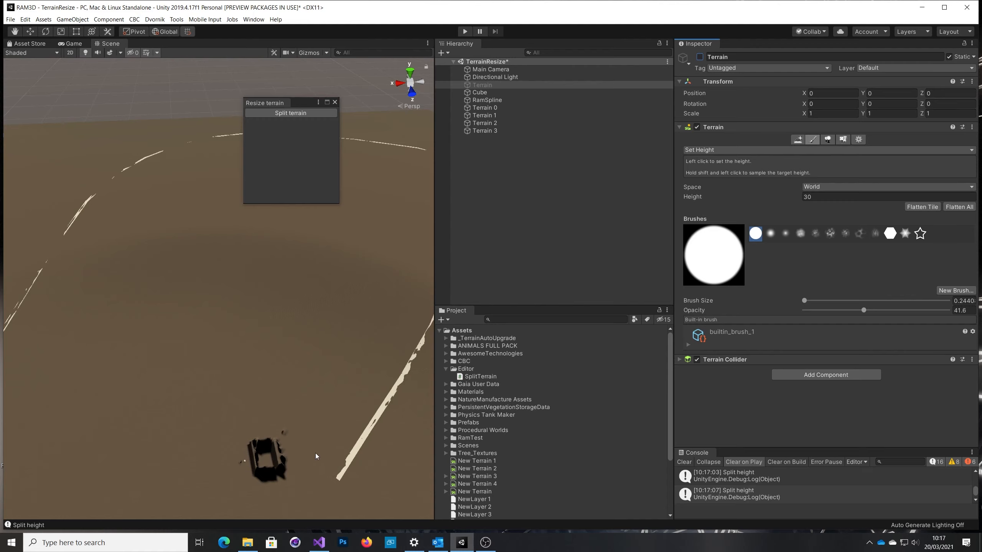
{"action": "right_click_drag", "start_coordinate": [316, 454], "coordinate": [313, 462]}
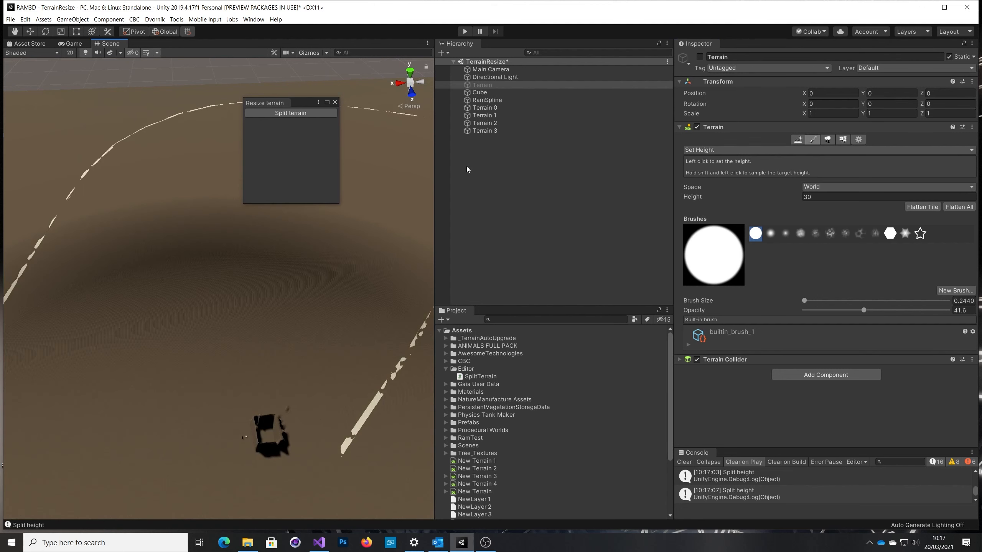
Select the split terrains one after another to see which area each one covers.
{"action": "left_click", "coordinate": [480, 110]}
{"action": "left_click", "coordinate": [483, 117]}
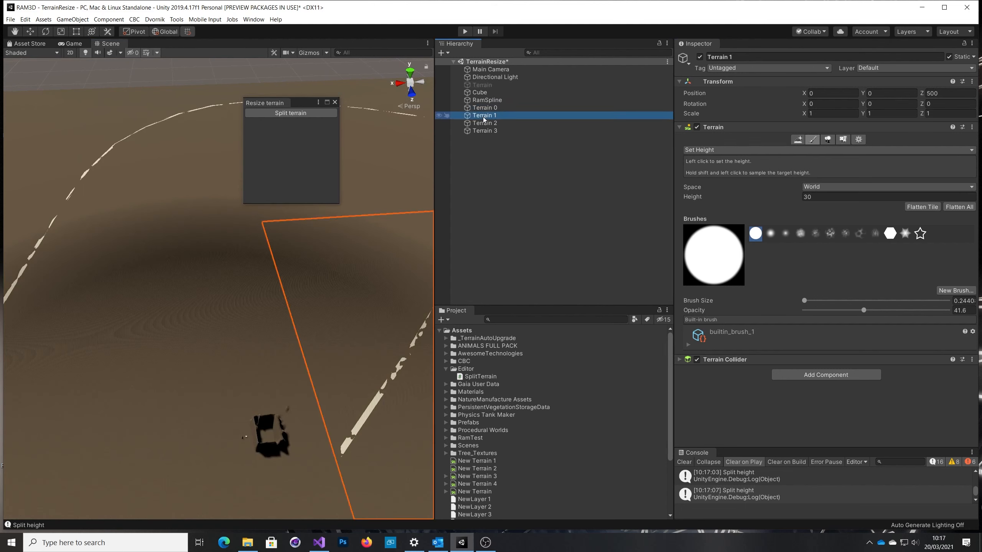
{"action": "left_click", "coordinate": [485, 123]}
{"action": "left_click", "coordinate": [485, 132]}
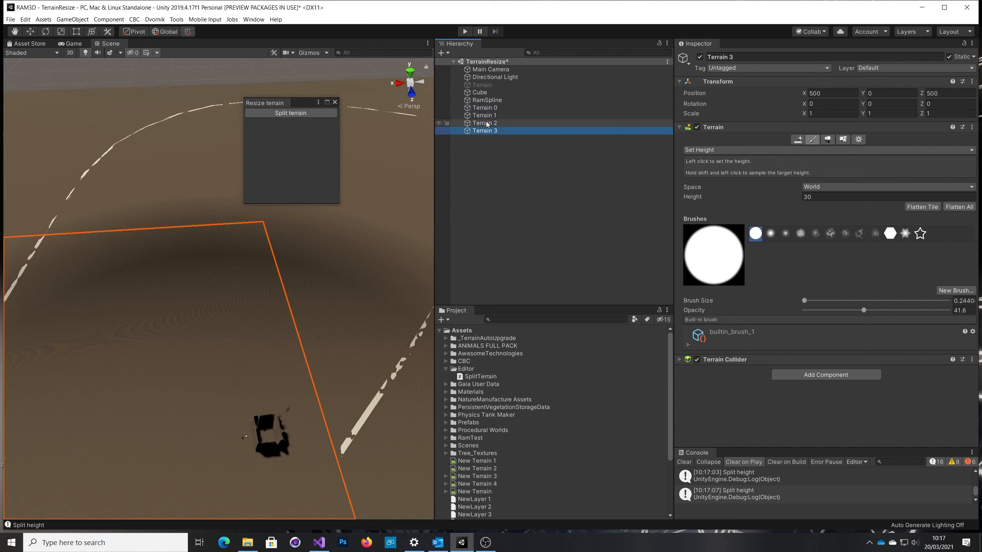
{"action": "left_click", "coordinate": [487, 115]}
{"action": "left_click", "coordinate": [487, 123]}
{"action": "left_click", "coordinate": [487, 117]}
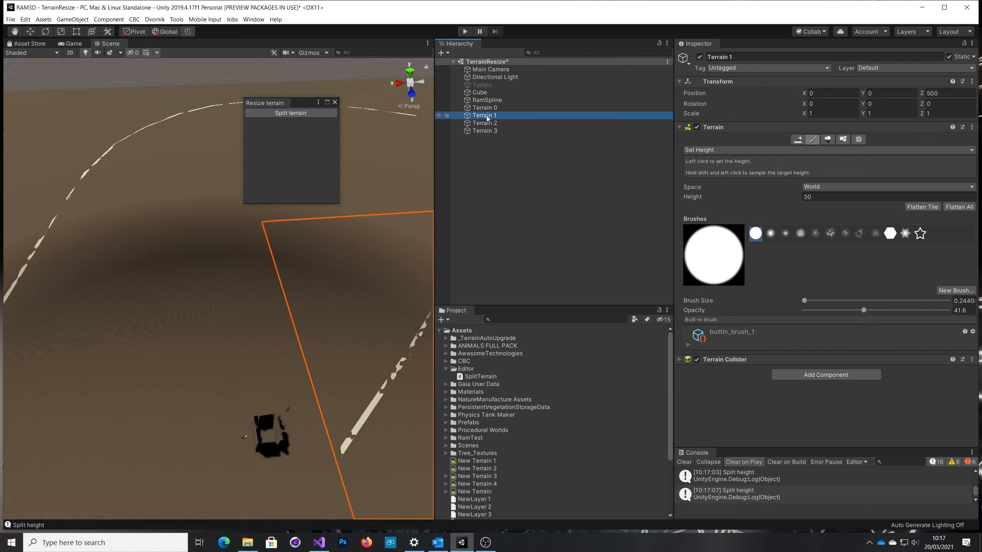
Review Terrain 0's mesh dimensions and heightmap resolution in its terrain settings.
{"action": "left_click", "coordinate": [485, 108]}
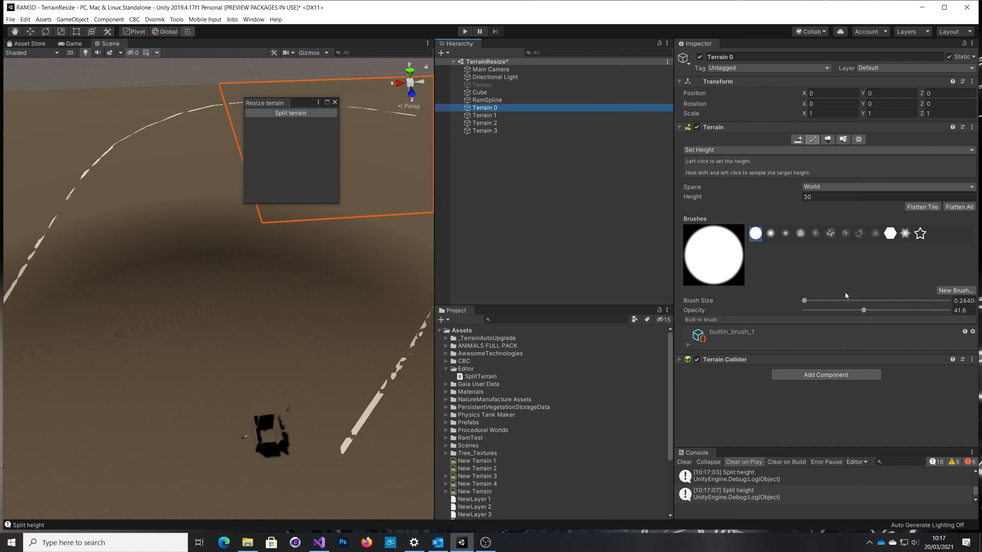
{"action": "left_click", "coordinate": [858, 139]}
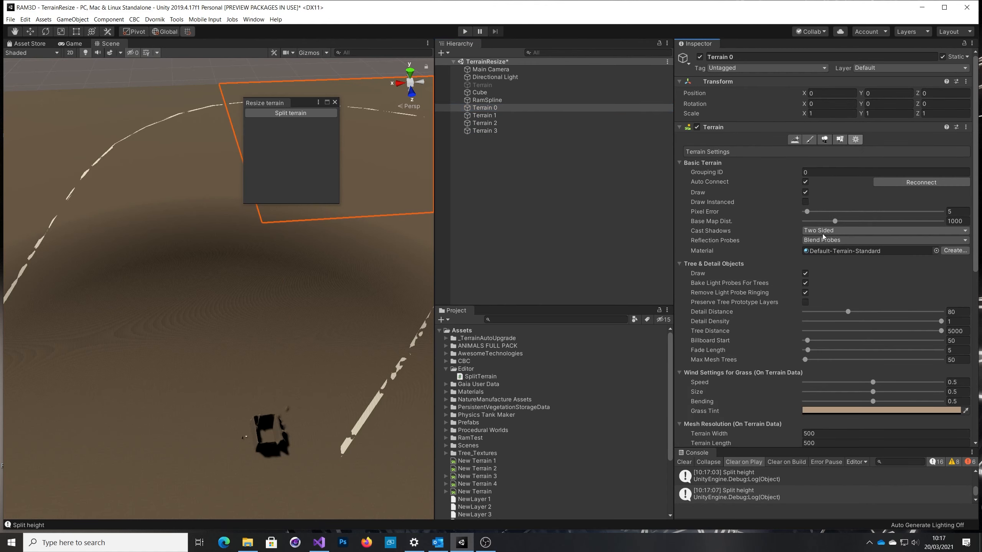
{"action": "scroll", "coordinate": [822, 233], "scroll_direction": "down", "scroll_amount": 15}
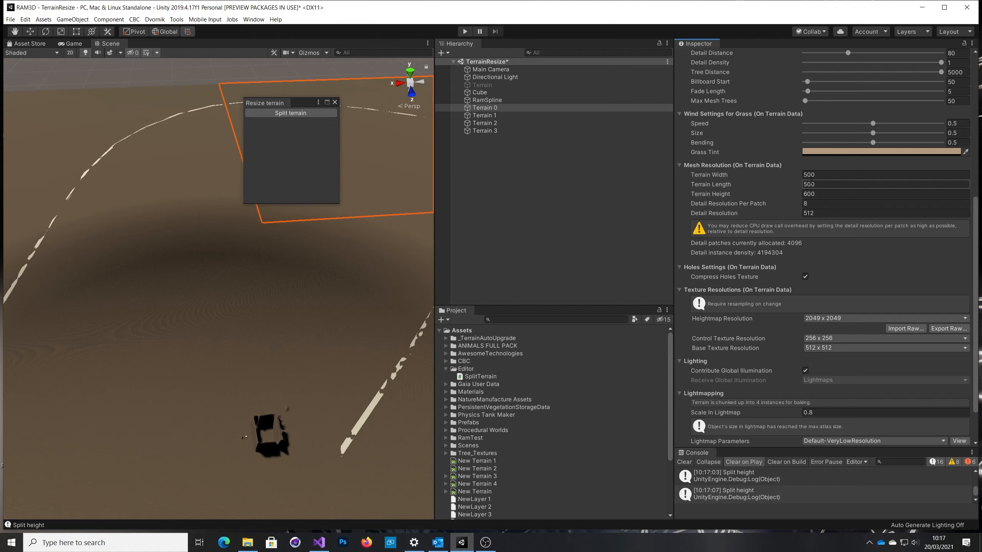
Inspect the cube beside the enclosure wall up close and return Terrain 0 to the Set Height paint tool.
{"action": "right_click_drag", "start_coordinate": [330, 342], "coordinate": [379, 397]}
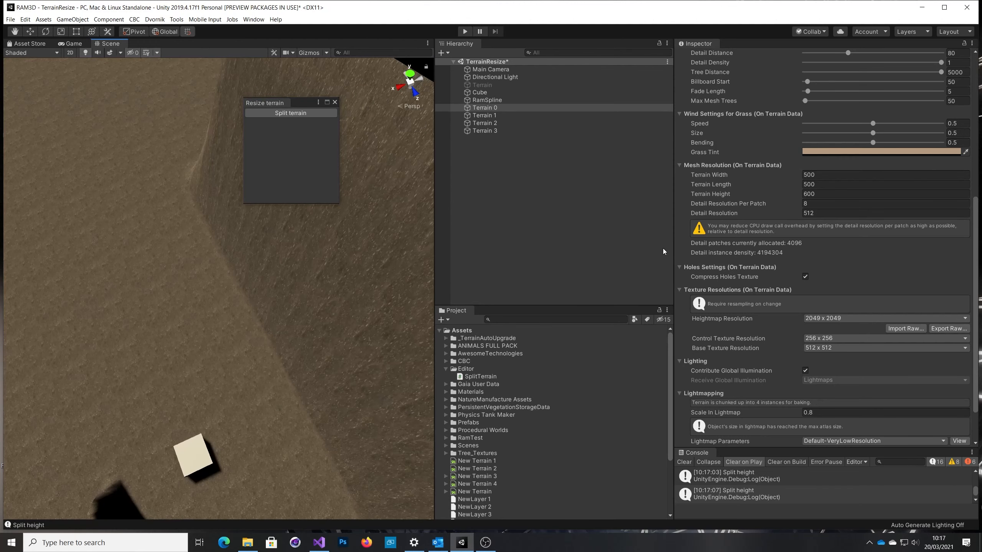
{"action": "scroll", "coordinate": [830, 230], "scroll_direction": "up", "scroll_amount": 10}
{"action": "left_click", "coordinate": [810, 139]}
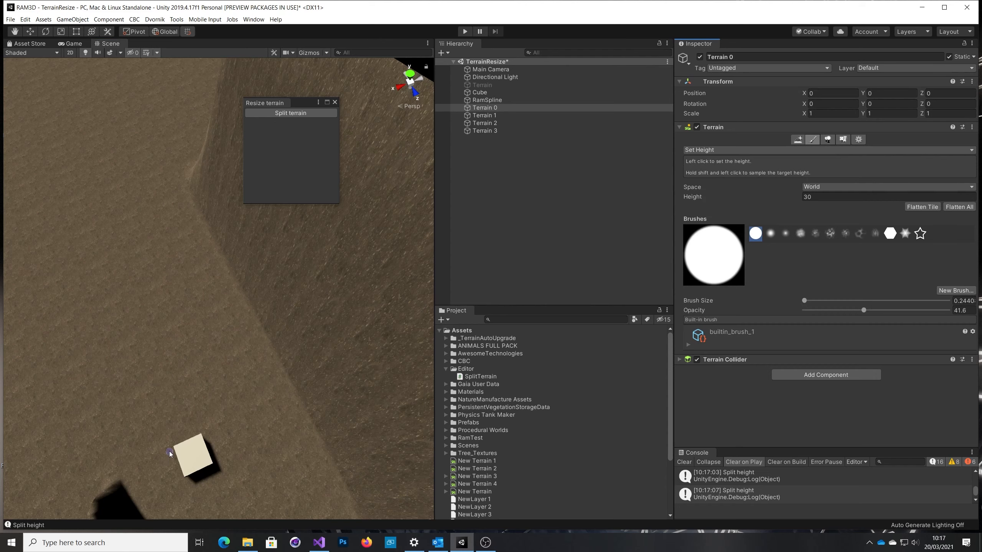
Survey the river and split terrains from a distance, selecting Terrain 1, Terrain 2 and Terrain 3 in turn to find the enclosure's terrain.
{"action": "right_click_drag", "start_coordinate": [178, 454], "coordinate": [372, 315]}
{"action": "key", "text": "s"}
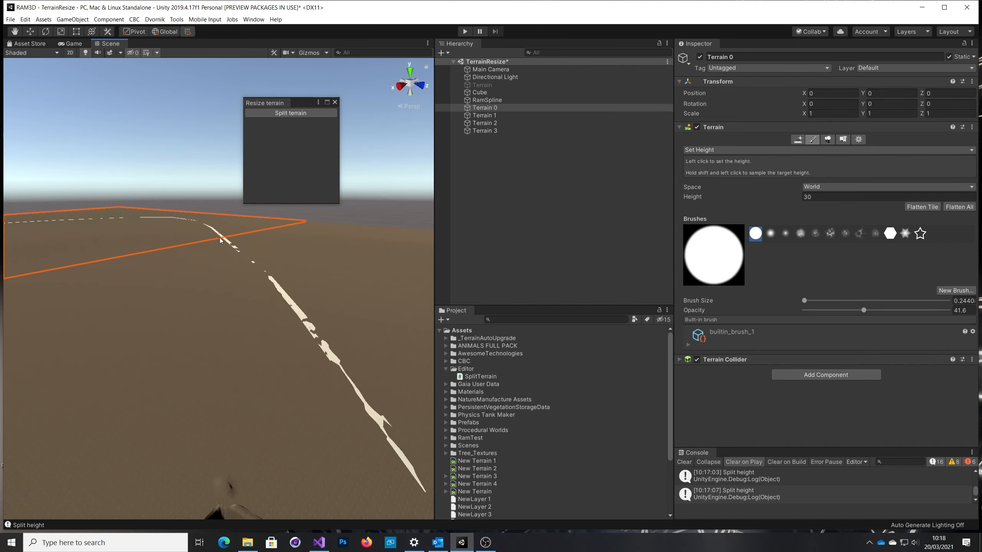
{"action": "right_click_drag", "start_coordinate": [301, 335], "coordinate": [76, 332]}
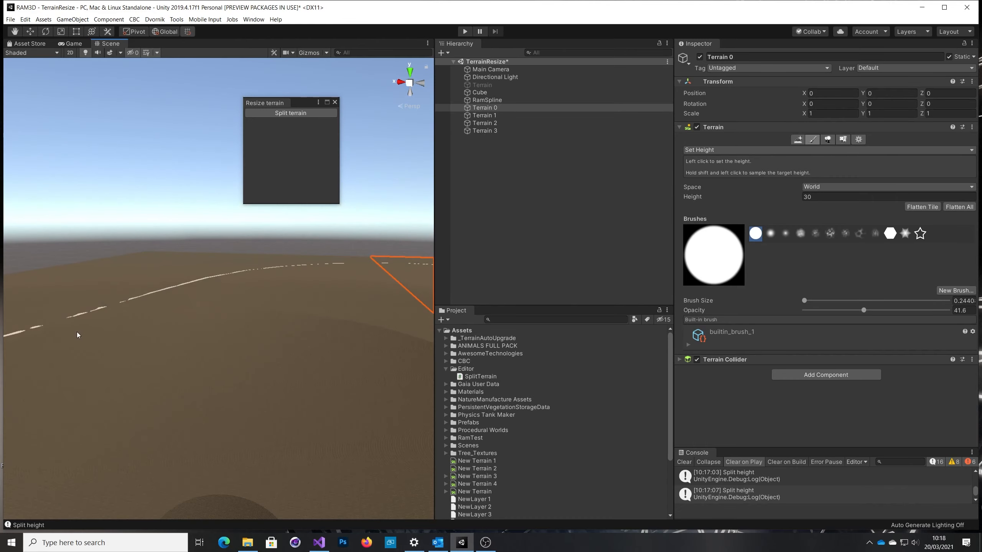
{"action": "right_click_drag", "start_coordinate": [236, 343], "coordinate": [245, 439]}
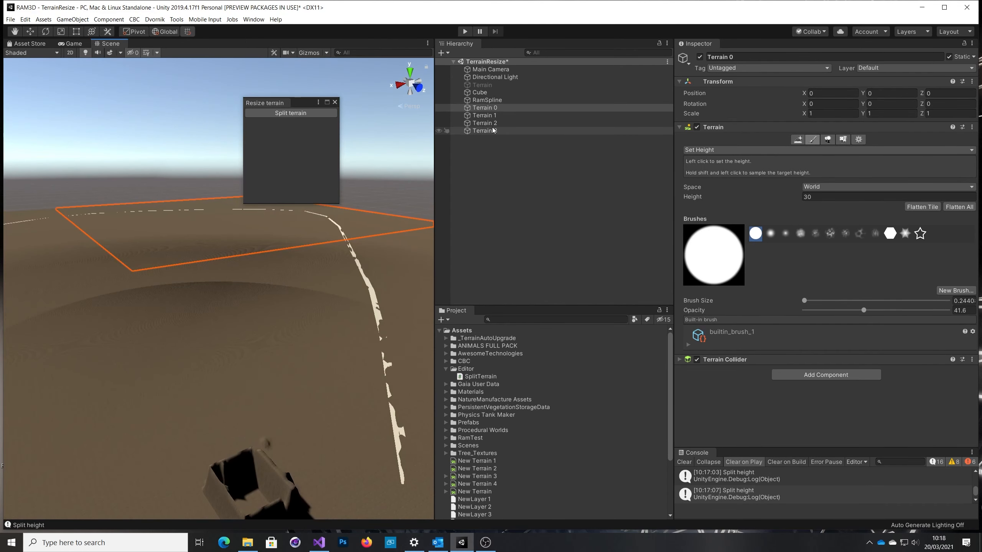
{"action": "left_click", "coordinate": [485, 115]}
{"action": "left_click", "coordinate": [486, 123]}
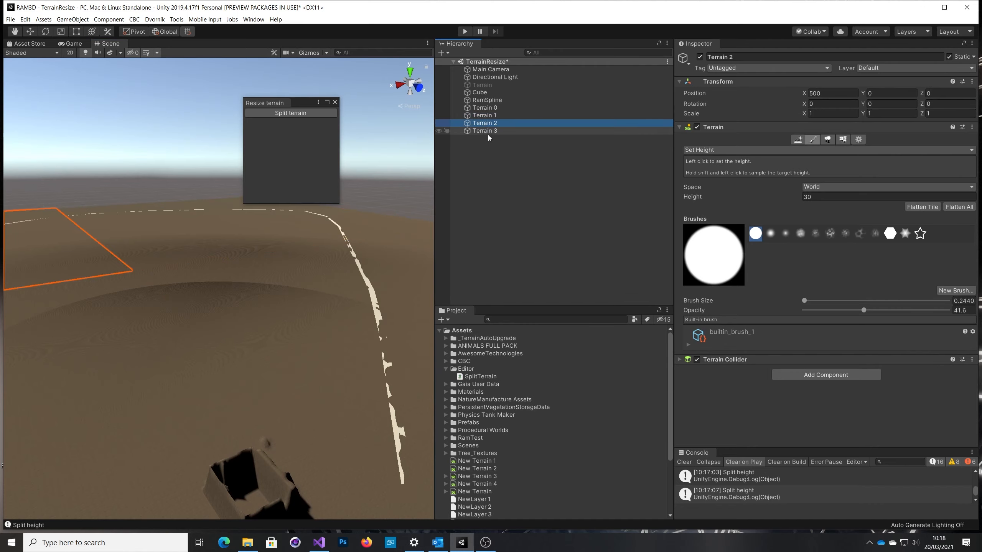
{"action": "left_click", "coordinate": [487, 131]}
{"action": "right_click_drag", "start_coordinate": [334, 293], "coordinate": [356, 333]}
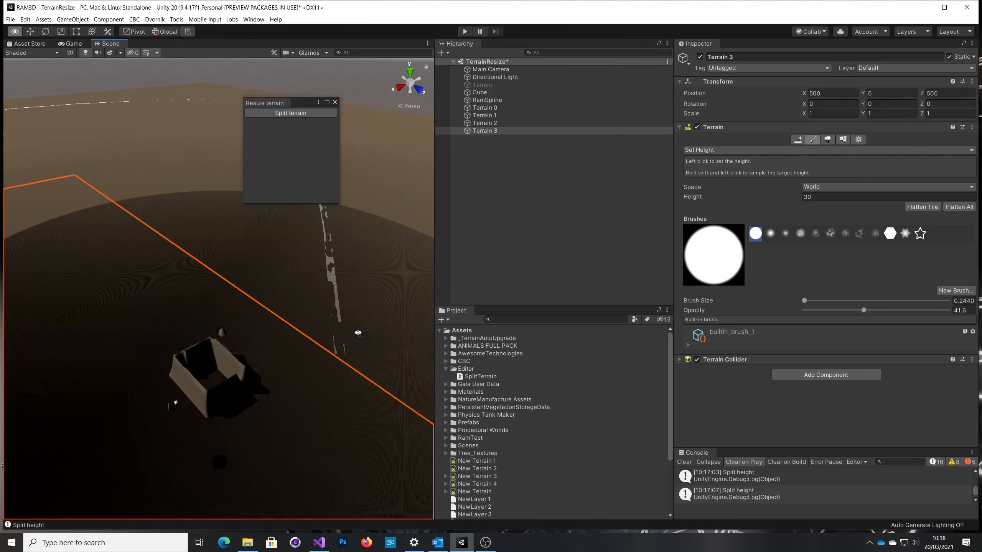
Set Terrain 3's heightmap resolution to 4097 x 4097 in its terrain settings.
{"action": "left_click", "coordinate": [859, 140]}
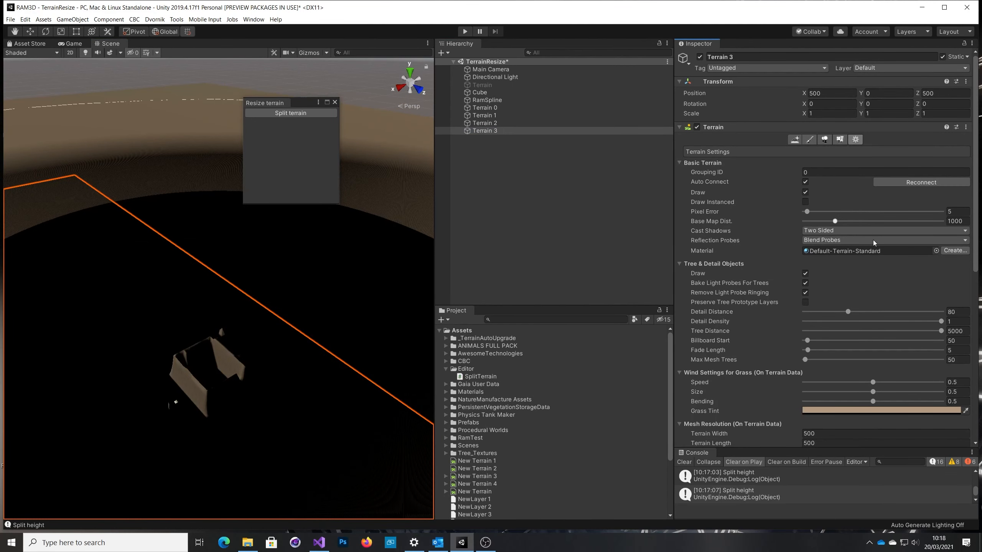
{"action": "scroll", "coordinate": [894, 310], "scroll_direction": "down", "scroll_amount": 5}
{"action": "scroll", "coordinate": [894, 310], "scroll_direction": "down", "scroll_amount": 3}
{"action": "scroll", "coordinate": [894, 310], "scroll_direction": "down", "scroll_amount": 2}
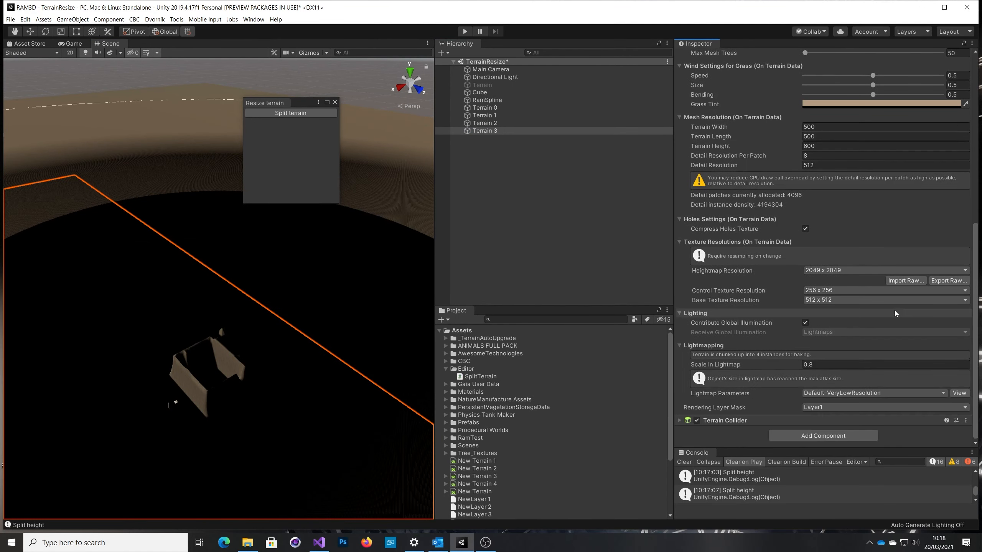
{"action": "left_click_drag", "start_coordinate": [290, 368], "coordinate": [269, 374], "text": "alt"}
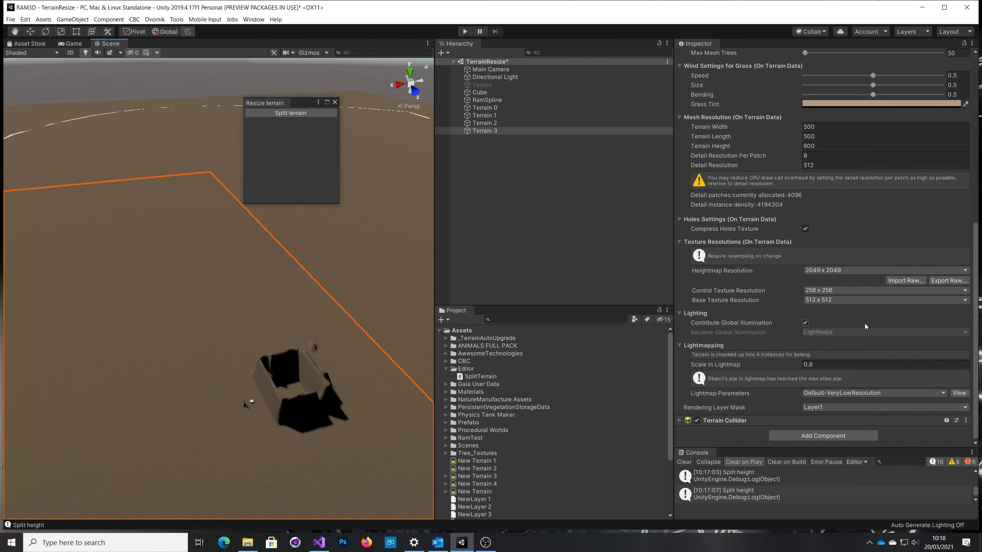
{"action": "left_click", "coordinate": [828, 271]}
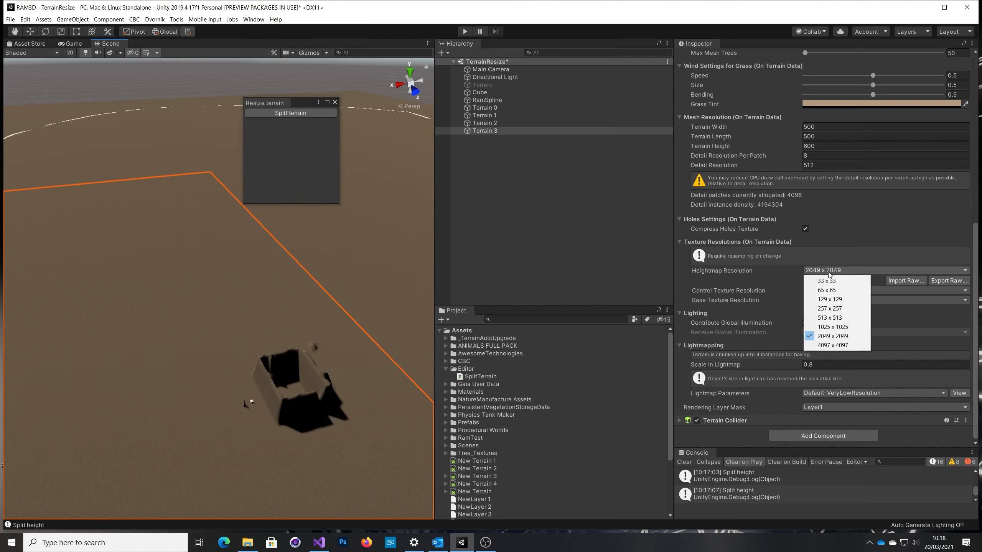
{"action": "left_click", "coordinate": [832, 346]}
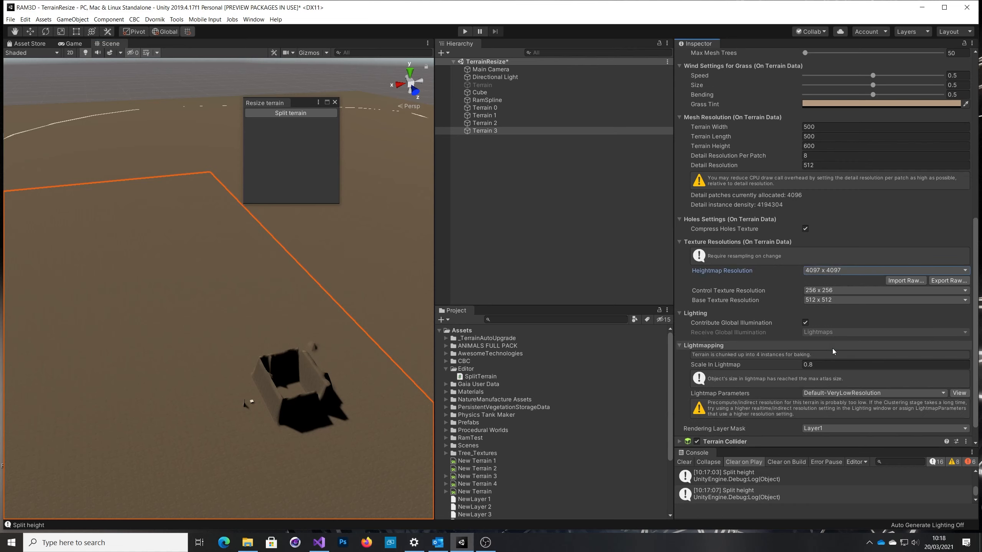
Paint a short Set Height stroke on Terrain 3 near the cube, with height 30 and brush size about 0.122.
{"action": "mouse_move", "coordinate": [357, 442]}
{"action": "right_mouse_down"}
{"action": "mouse_move", "coordinate": [330, 476]}
{"action": "mouse_move", "coordinate": [388, 499]}
{"action": "mouse_move", "coordinate": [375, 448]}
{"action": "right_mouse_up"}
{"action": "key", "text": "w"}
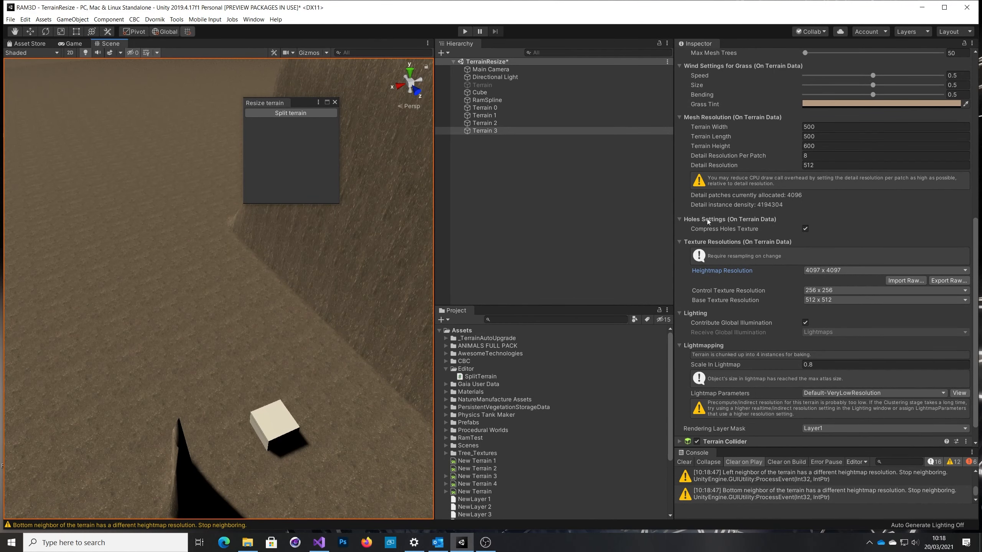
{"action": "left_click_drag", "start_coordinate": [973, 233], "coordinate": [958, 83]}
{"action": "left_click", "coordinate": [809, 137]}
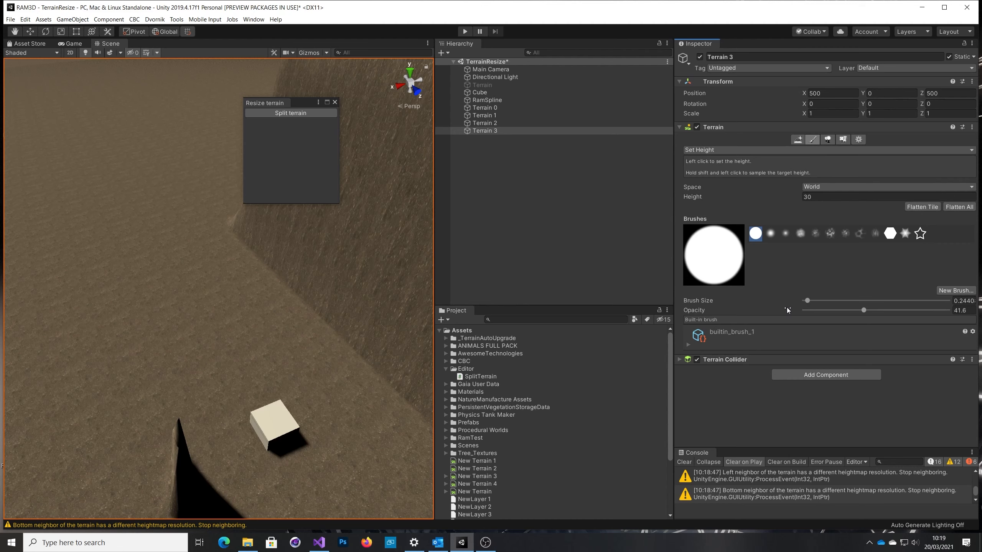
{"action": "left_click_drag", "start_coordinate": [807, 302], "coordinate": [644, 356]}
{"action": "left_click_drag", "start_coordinate": [203, 371], "coordinate": [236, 360]}
{"action": "left_click_drag", "start_coordinate": [293, 394], "coordinate": [344, 336], "text": "alt"}
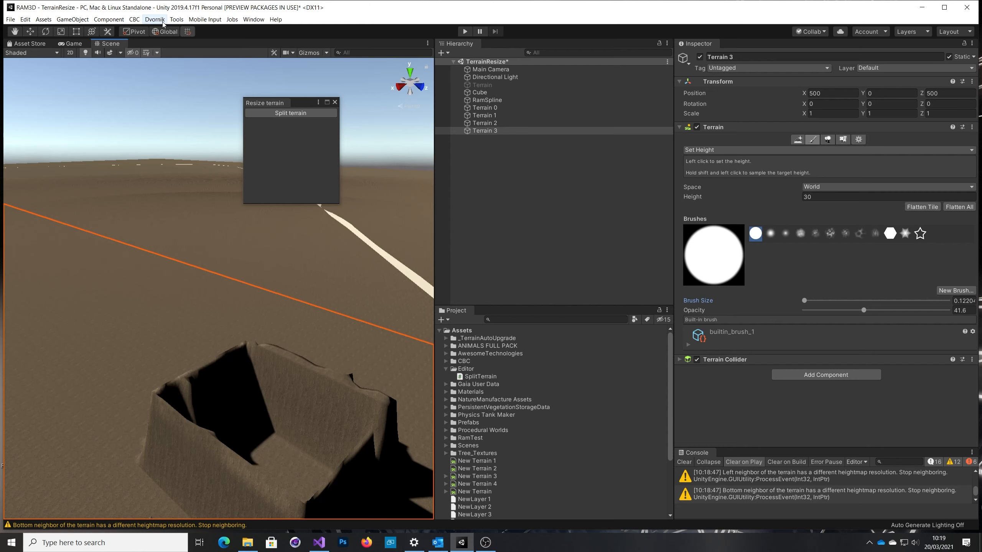
{"action": "right_click_drag", "start_coordinate": [247, 332], "coordinate": [359, 391]}
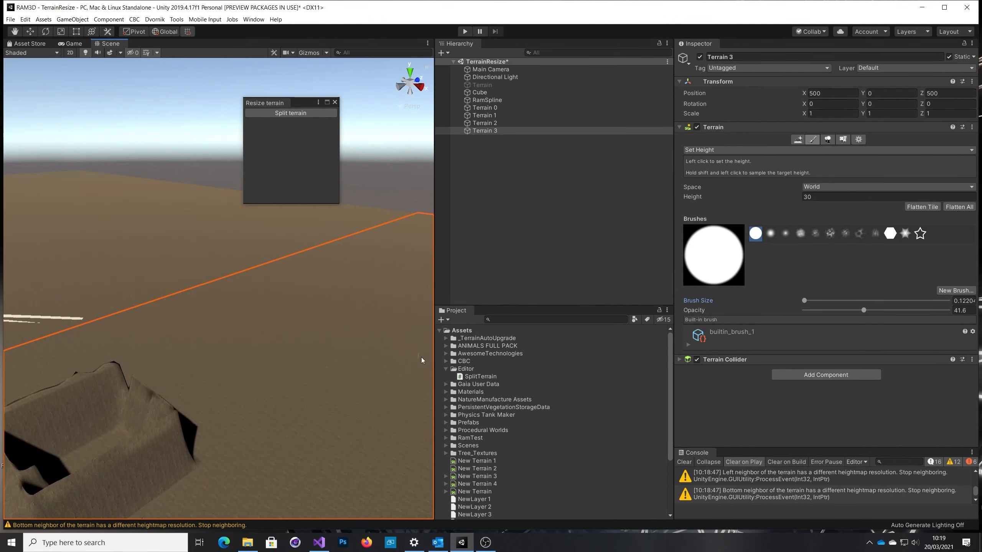
Open the SplitTerrain script in Visual Studio, skim its splitting code and return to the Unity scene.
{"action": "double_click", "coordinate": [476, 377]}
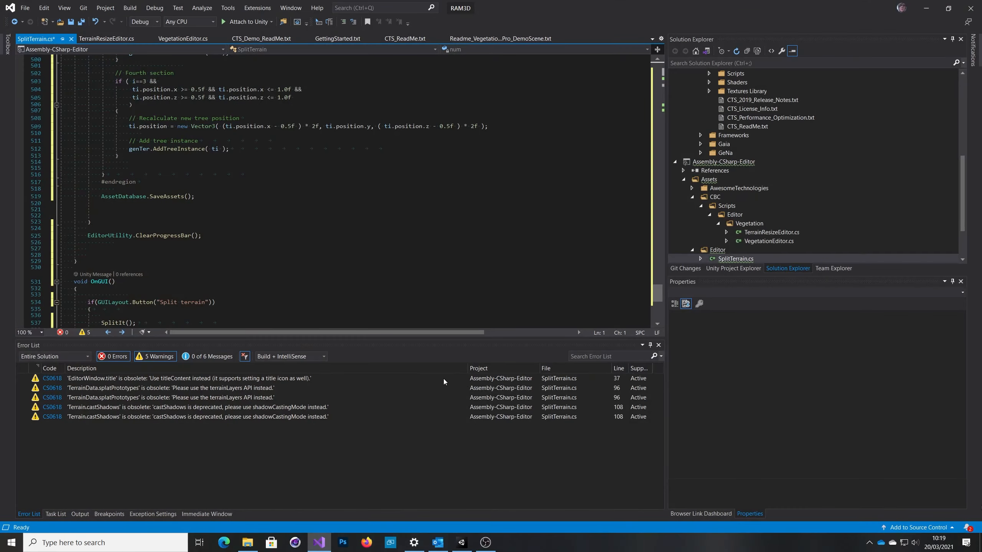
{"action": "scroll", "coordinate": [408, 283], "scroll_direction": "up", "scroll_amount": 20}
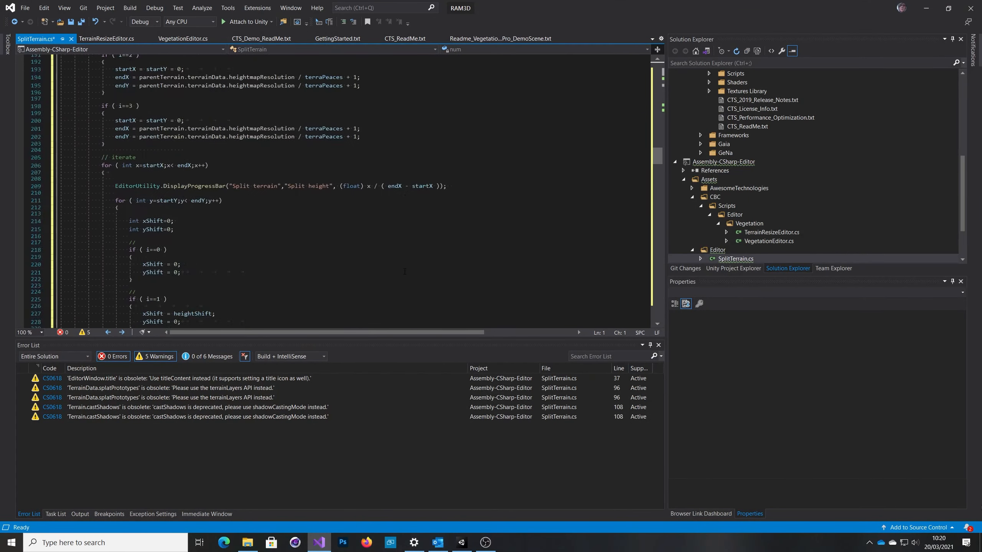
{"action": "scroll", "coordinate": [404, 271], "scroll_direction": "up", "scroll_amount": 20}
{"action": "scroll", "coordinate": [404, 271], "scroll_direction": "down", "scroll_amount": 20}
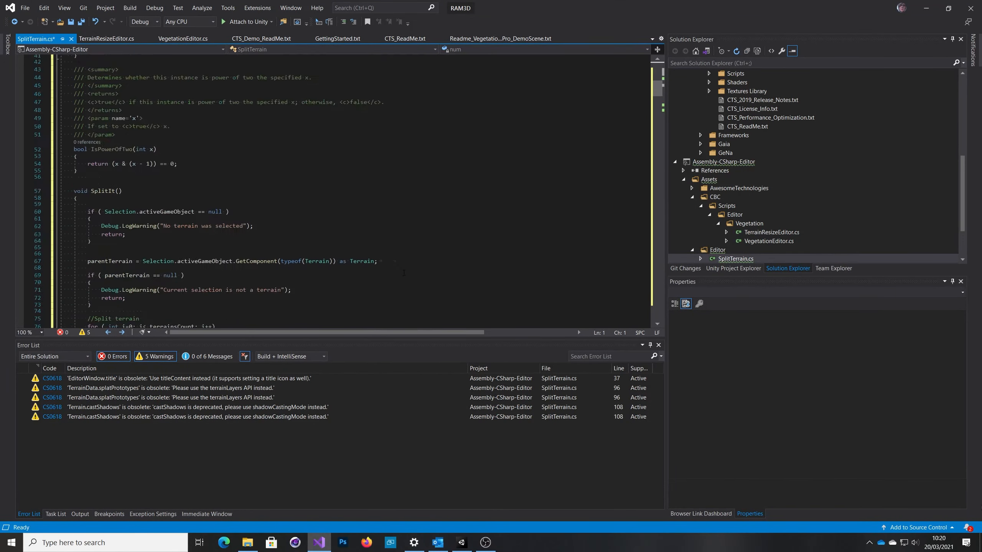
{"action": "left_click", "coordinate": [926, 7]}
{"action": "right_click_drag", "start_coordinate": [402, 389], "coordinate": [346, 387]}
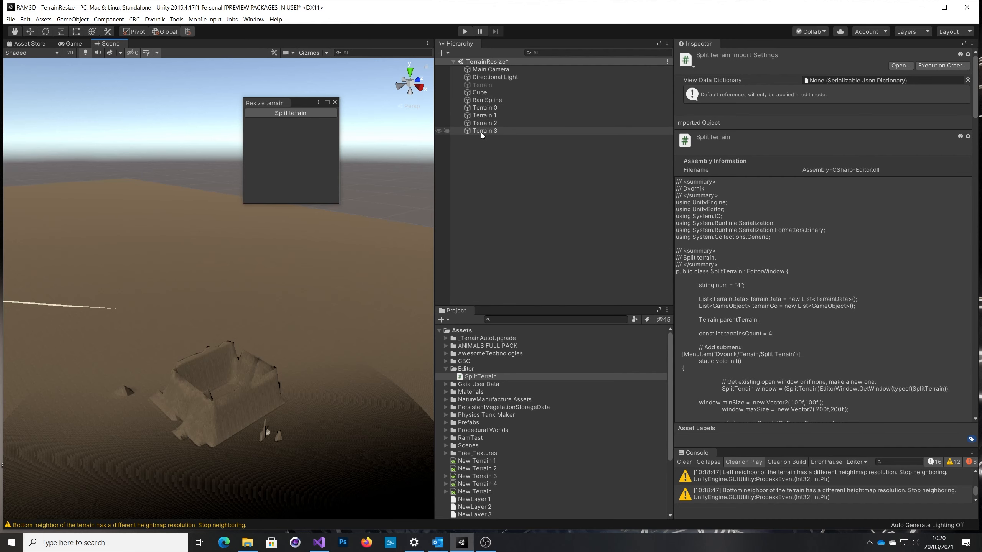
Set Terrain 0's heightmap resolution to 4097 x 4097 in its terrain settings.
{"action": "left_click", "coordinate": [489, 107]}
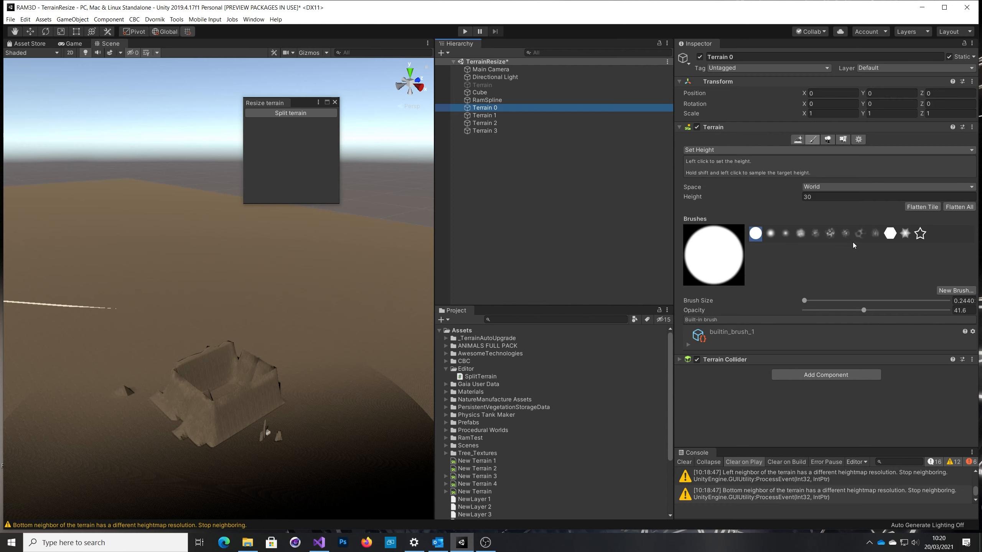
{"action": "left_click", "coordinate": [858, 140]}
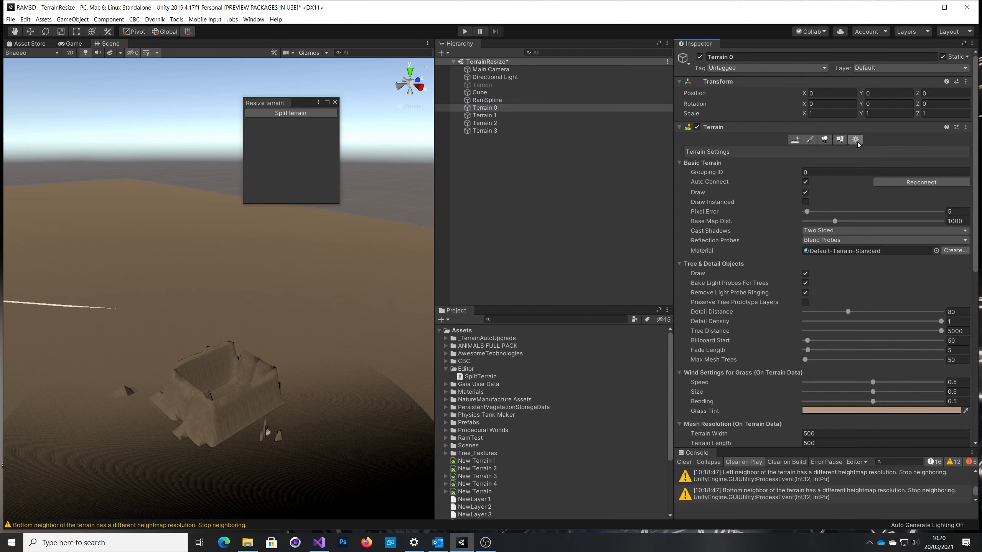
{"action": "scroll", "coordinate": [865, 316], "scroll_direction": "down", "scroll_amount": 10}
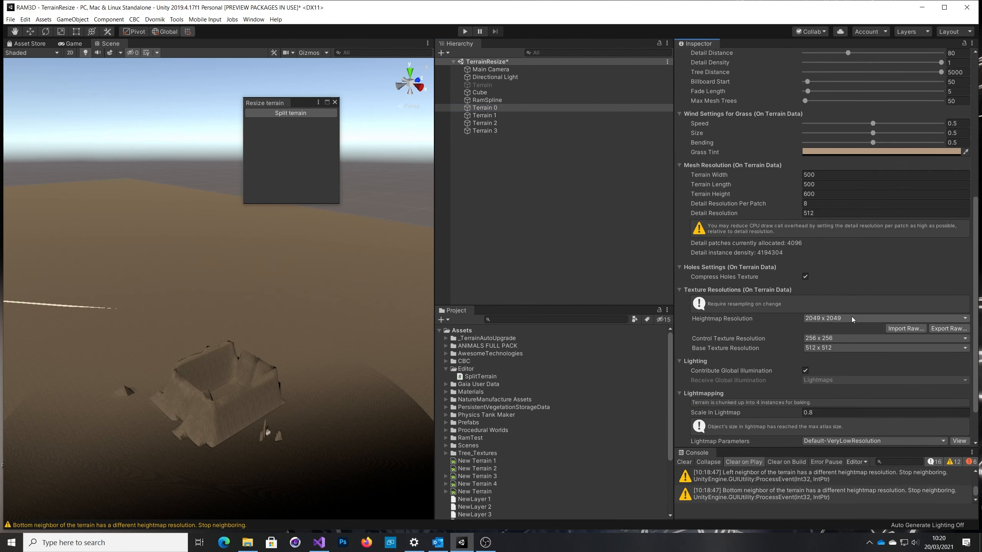
{"action": "left_click", "coordinate": [851, 317]}
{"action": "left_click", "coordinate": [833, 396]}
Set the heightmap resolution of both Terrain 1 and Terrain 2 to 4097 x 4097.
{"action": "left_click", "coordinate": [488, 118]}
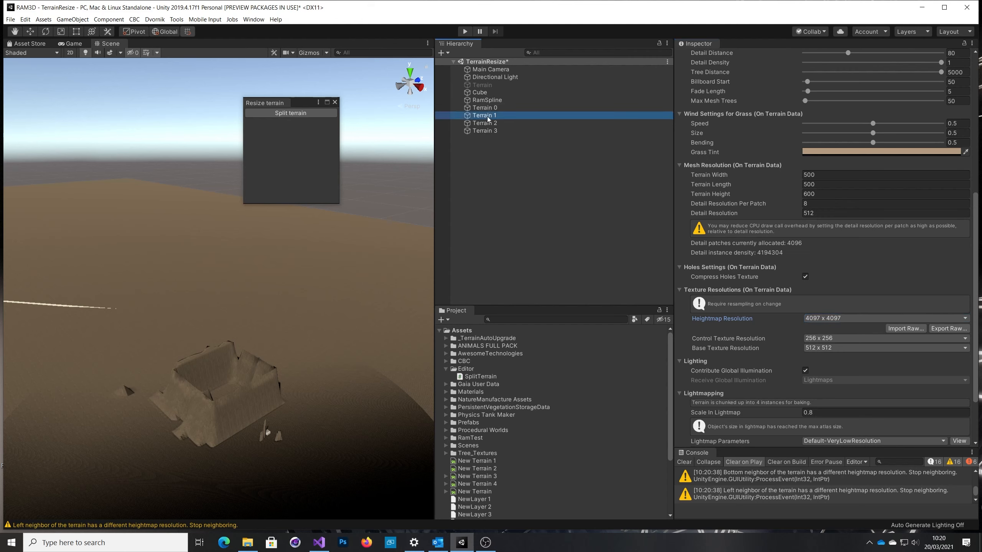
{"action": "left_click", "coordinate": [814, 319]}
{"action": "left_click", "coordinate": [824, 394]}
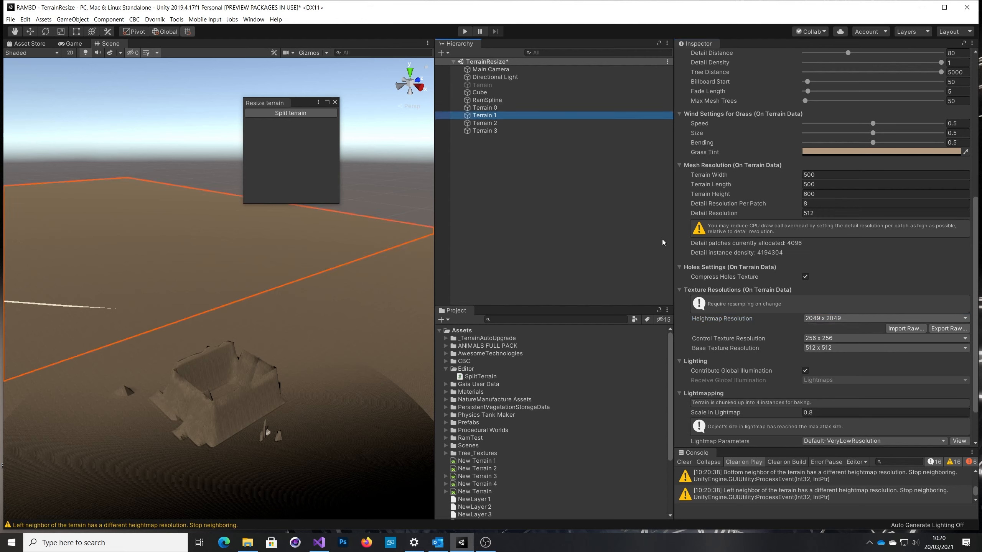
{"action": "left_click", "coordinate": [482, 124]}
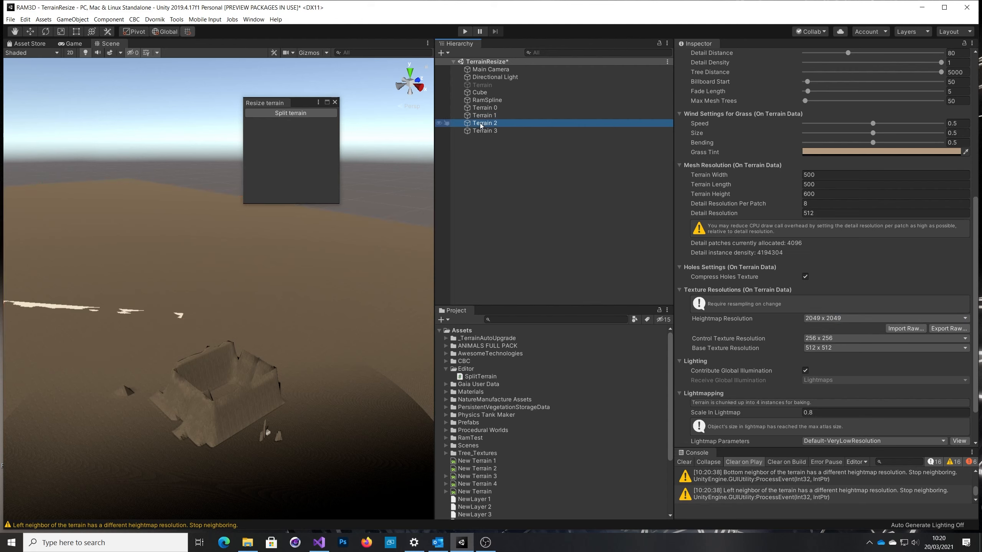
{"action": "left_click", "coordinate": [831, 318]}
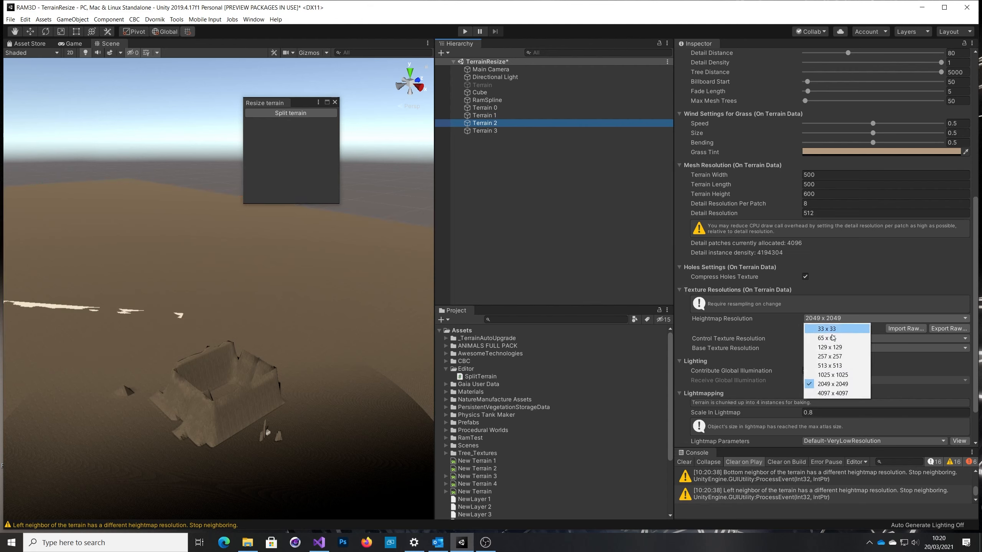
{"action": "left_click", "coordinate": [832, 393]}
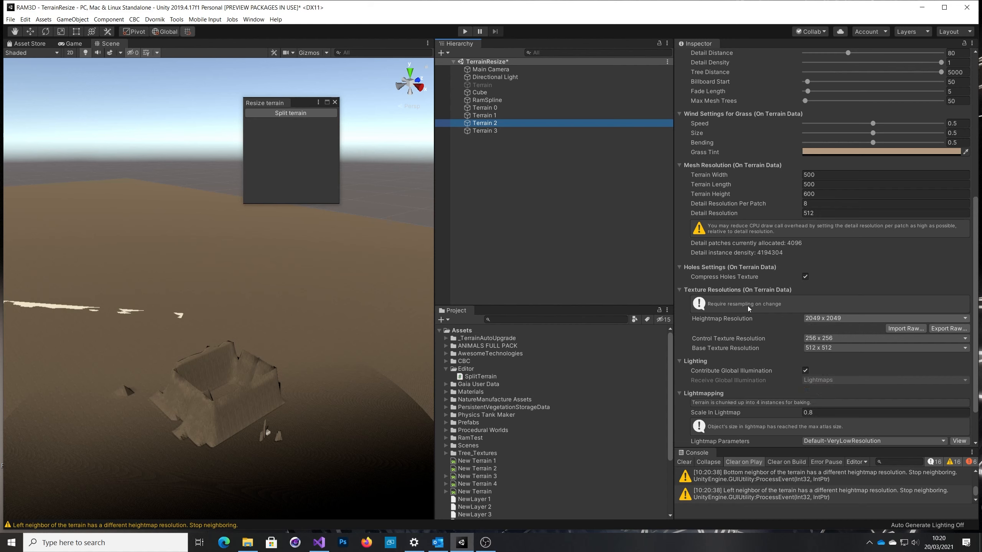
Select Terrain 3 to check its heightmap resolution, and clear the console messages.
{"action": "left_click", "coordinate": [493, 131]}
{"action": "right_click_drag", "start_coordinate": [344, 283], "coordinate": [323, 292]}
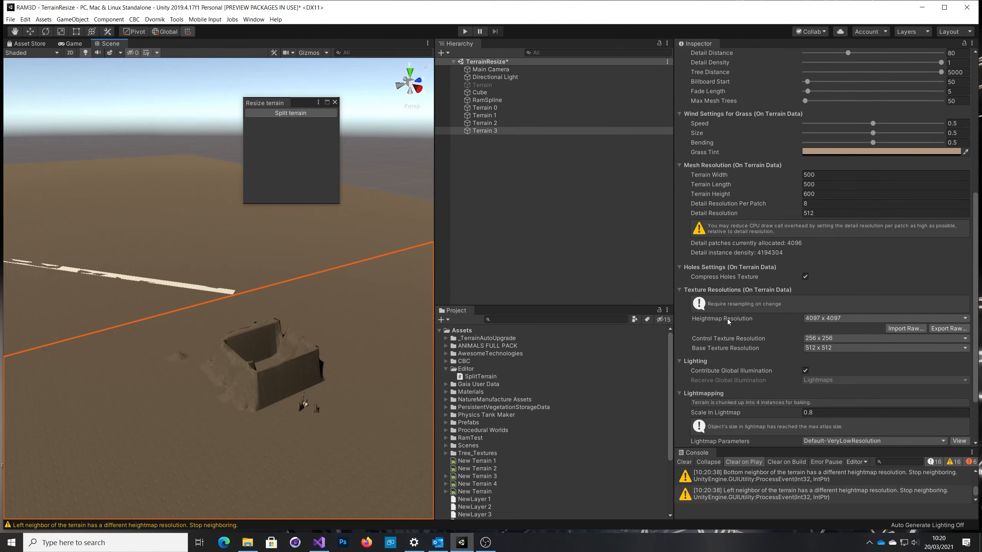
{"action": "left_click", "coordinate": [684, 462]}
{"action": "right_click_drag", "start_coordinate": [379, 395], "coordinate": [160, 351]}
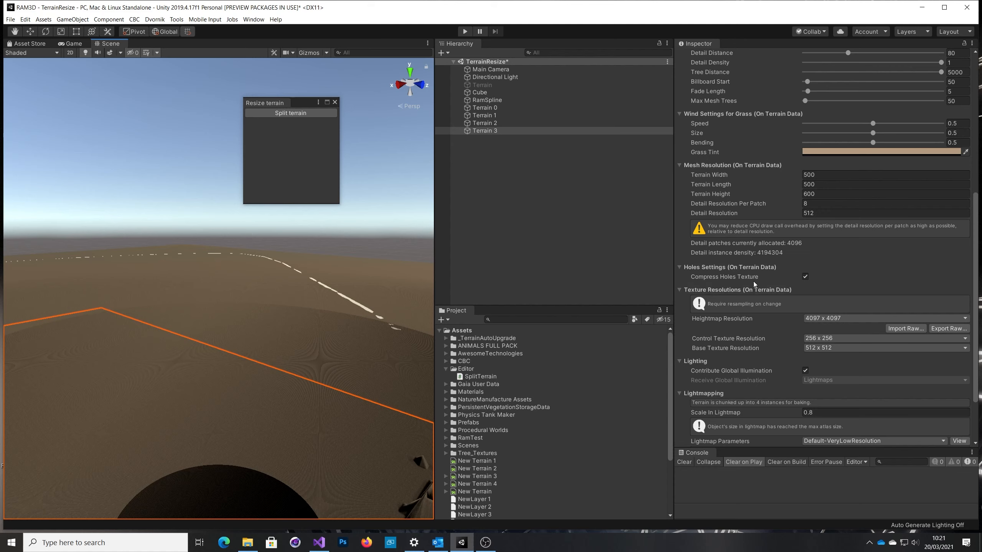
{"action": "mouse_move", "coordinate": [751, 275]}
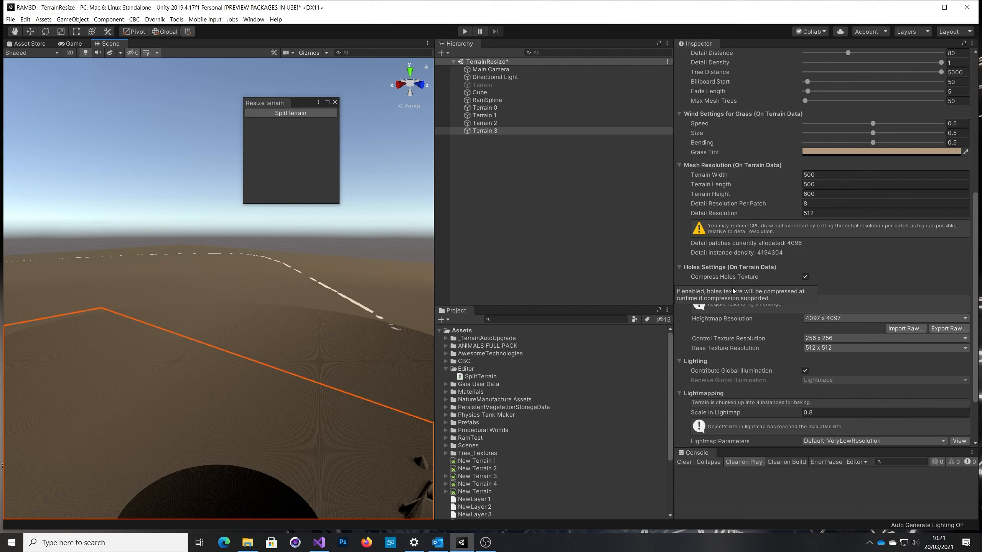